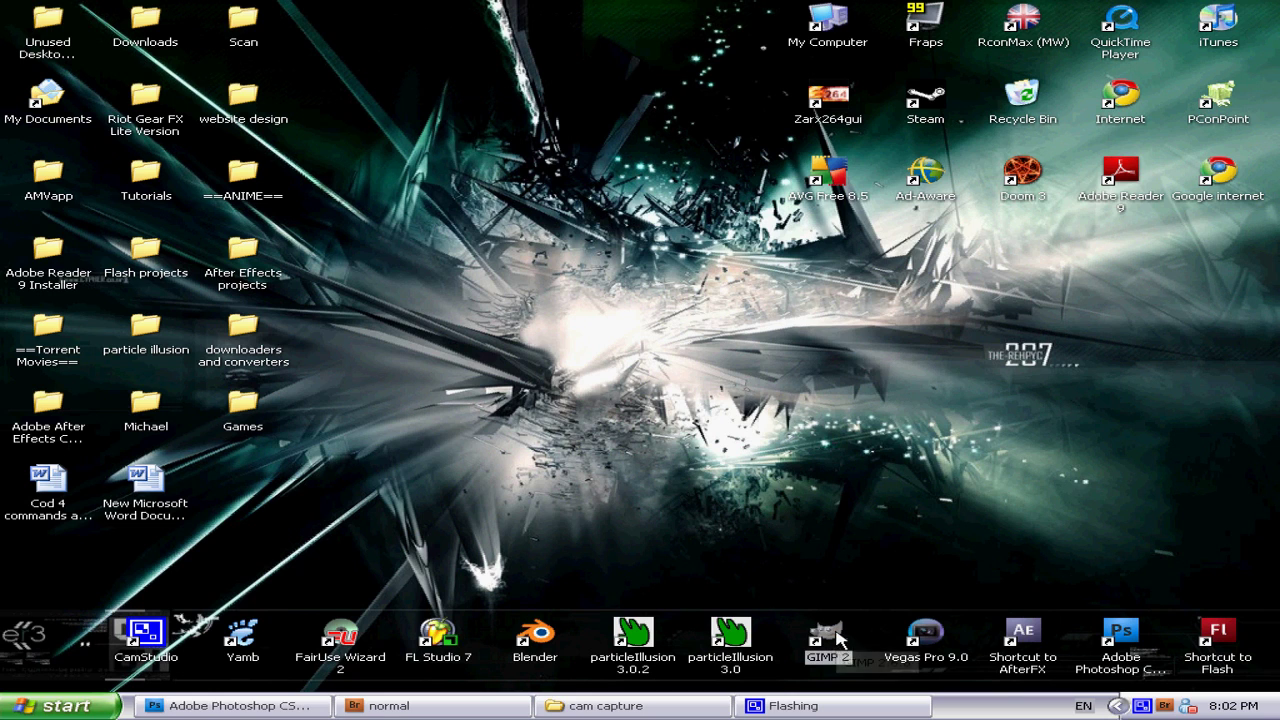
- Bring Photoshop back up and delete the green text layer from the anime abstract
left_click(1112, 636)
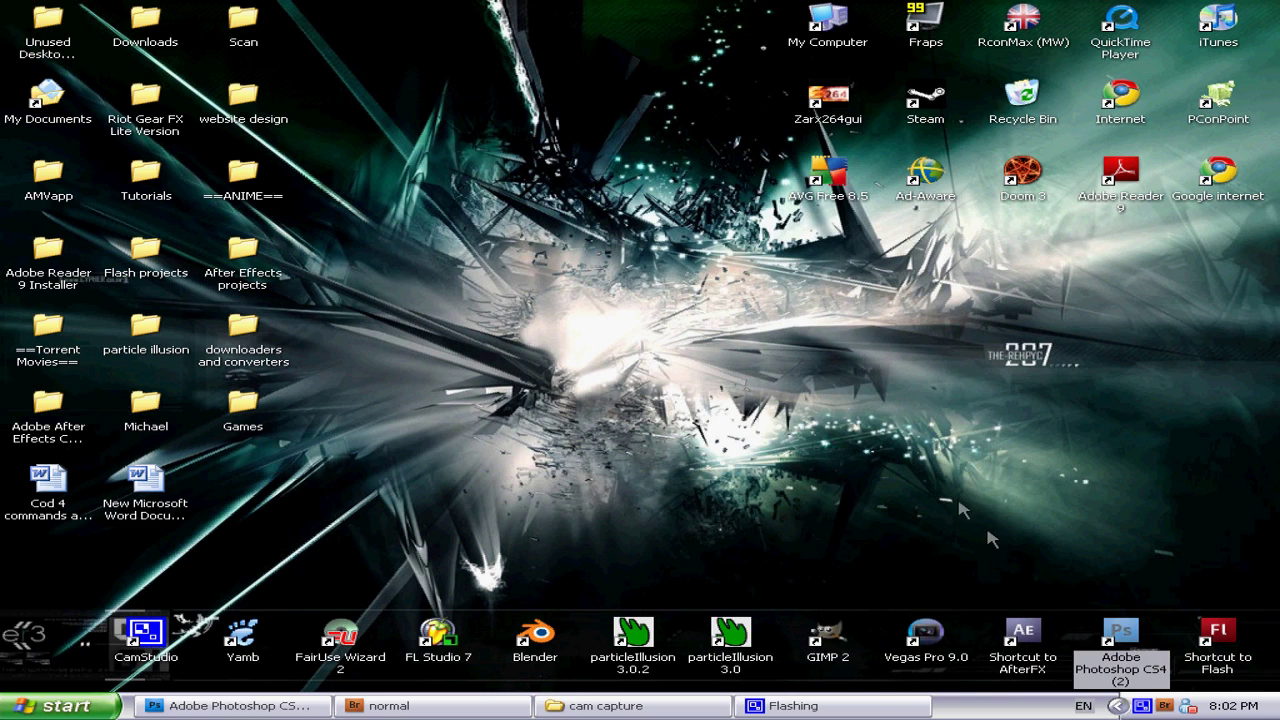
left_click(975, 556)
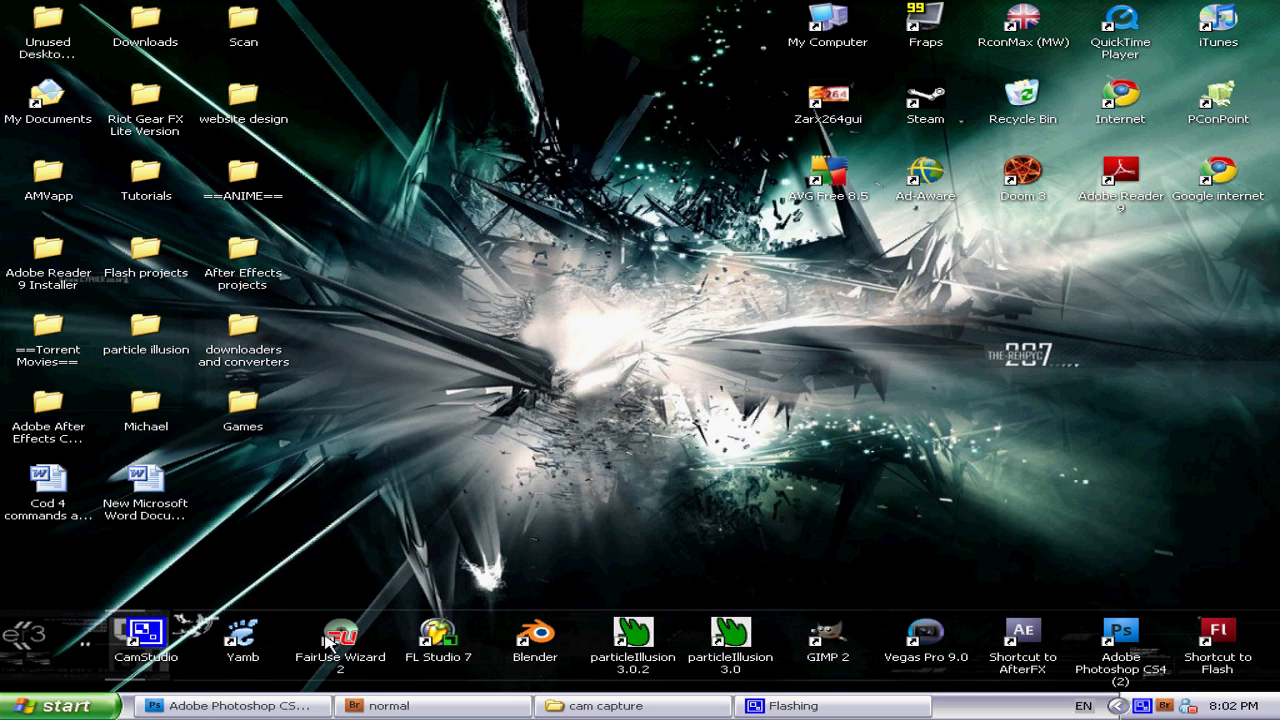
left_click(274, 710)
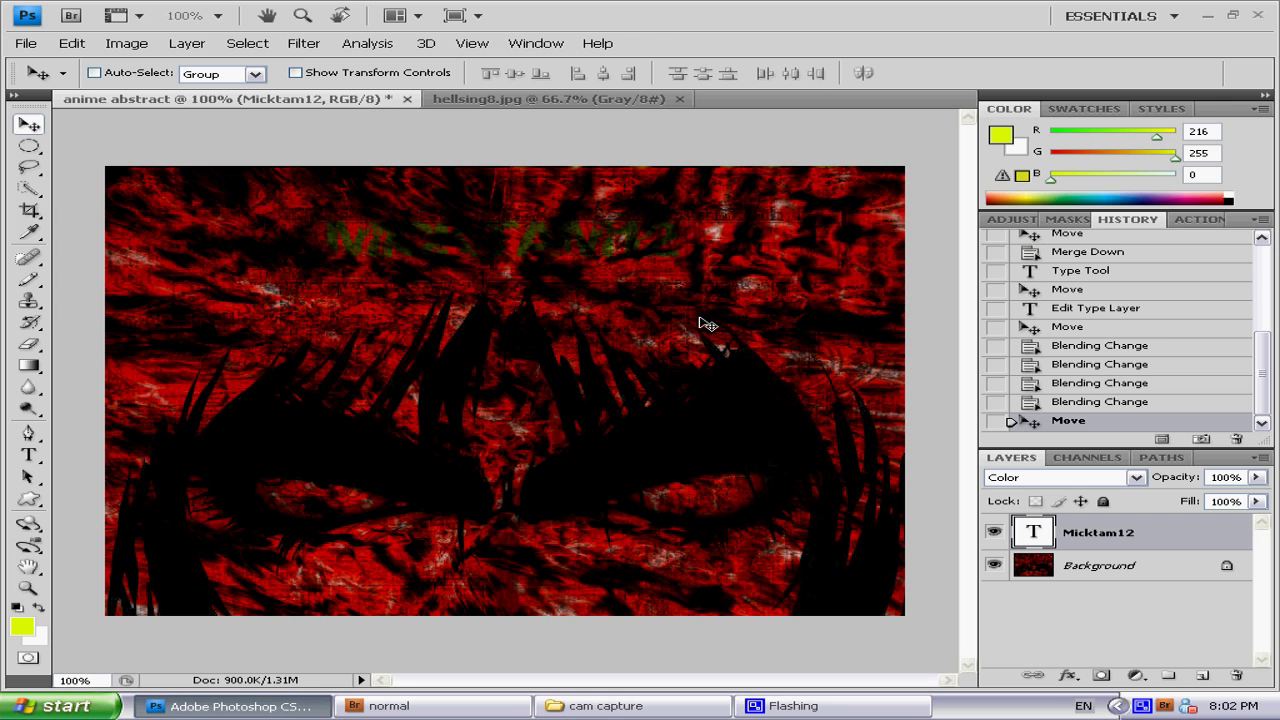
key("Delete")
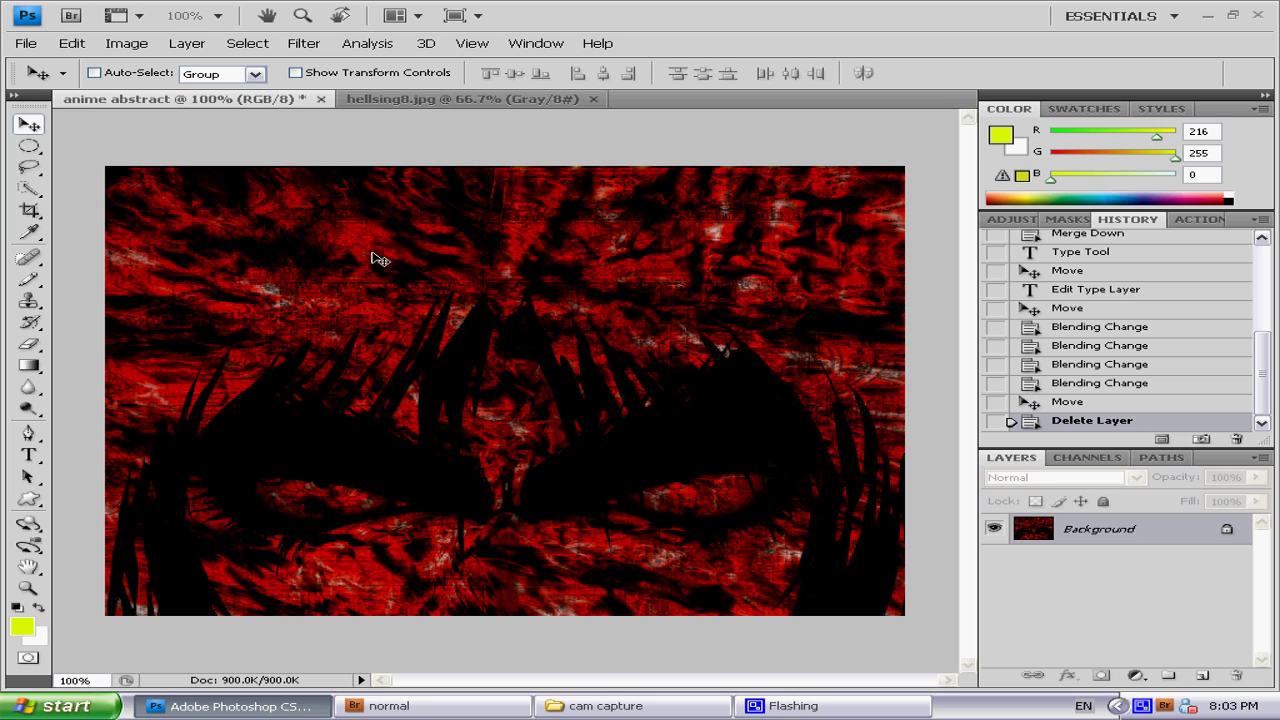
- Close the hellsing8.jpg eyes image
left_click(420, 103)
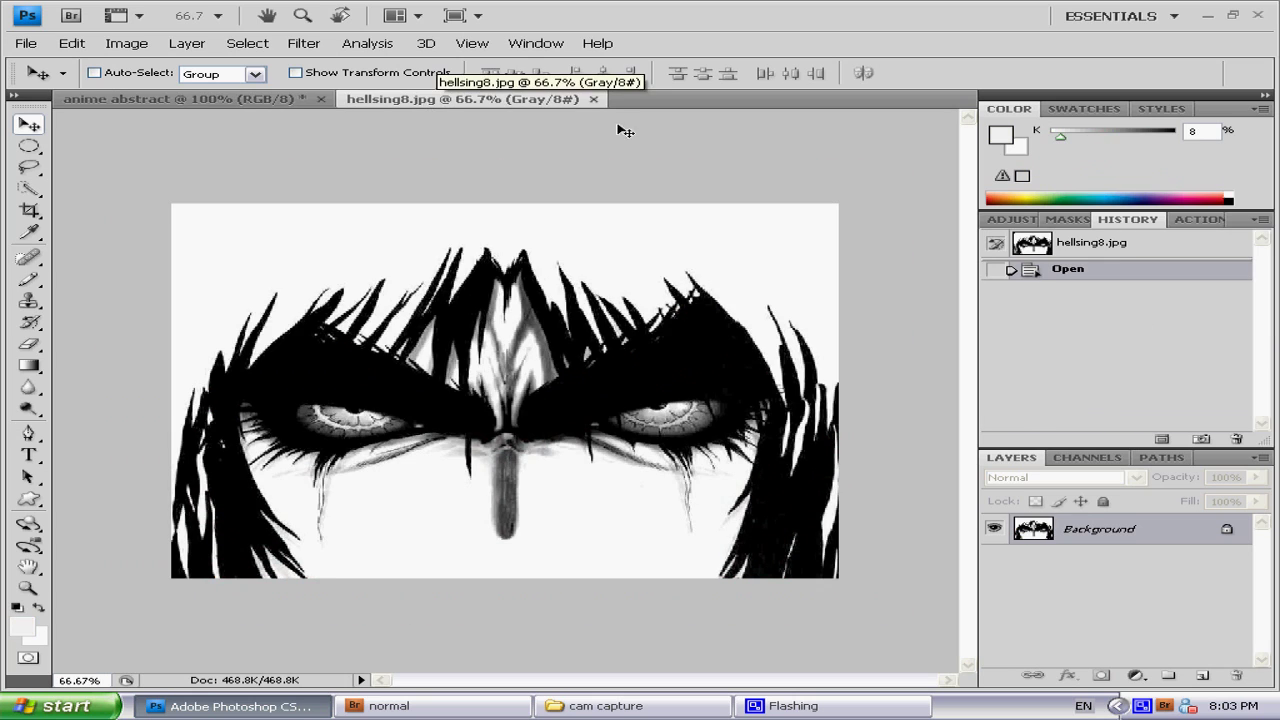
left_click(593, 99)
left_click(25, 43)
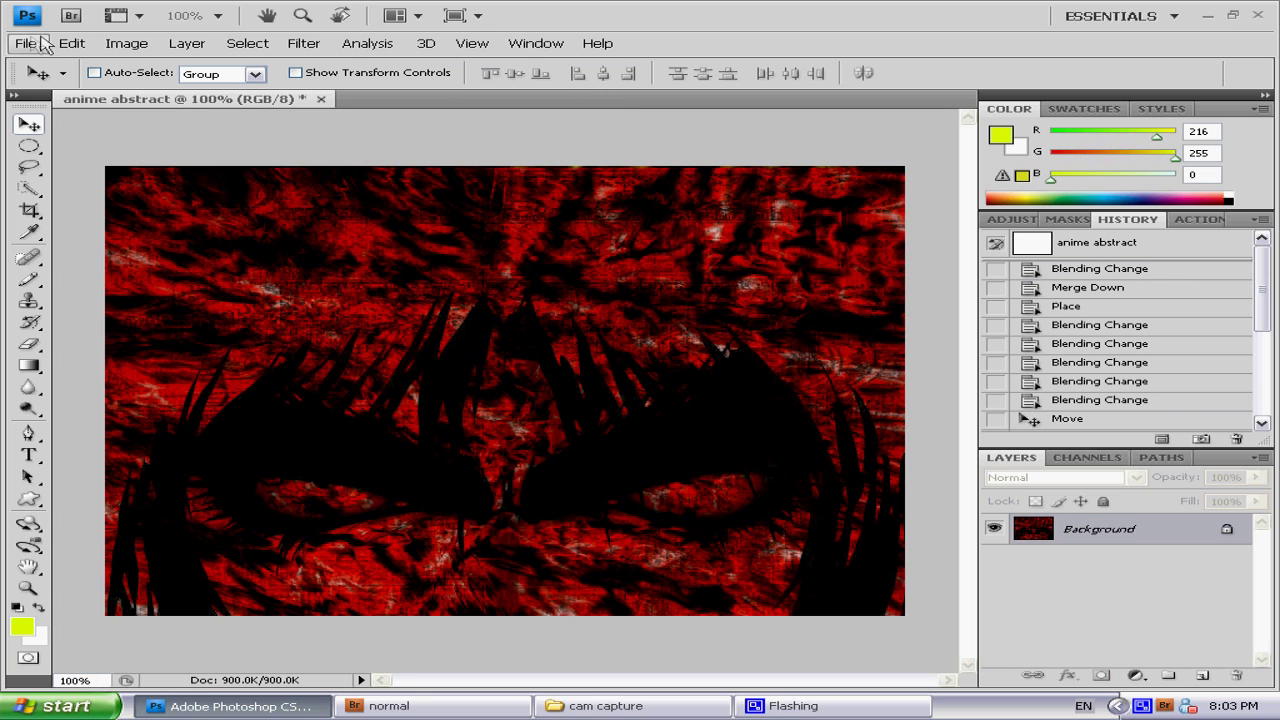
- Create a blank 640×480 Untitled-1 document and set the Gradient tool to Normal mode
left_click(40, 60)
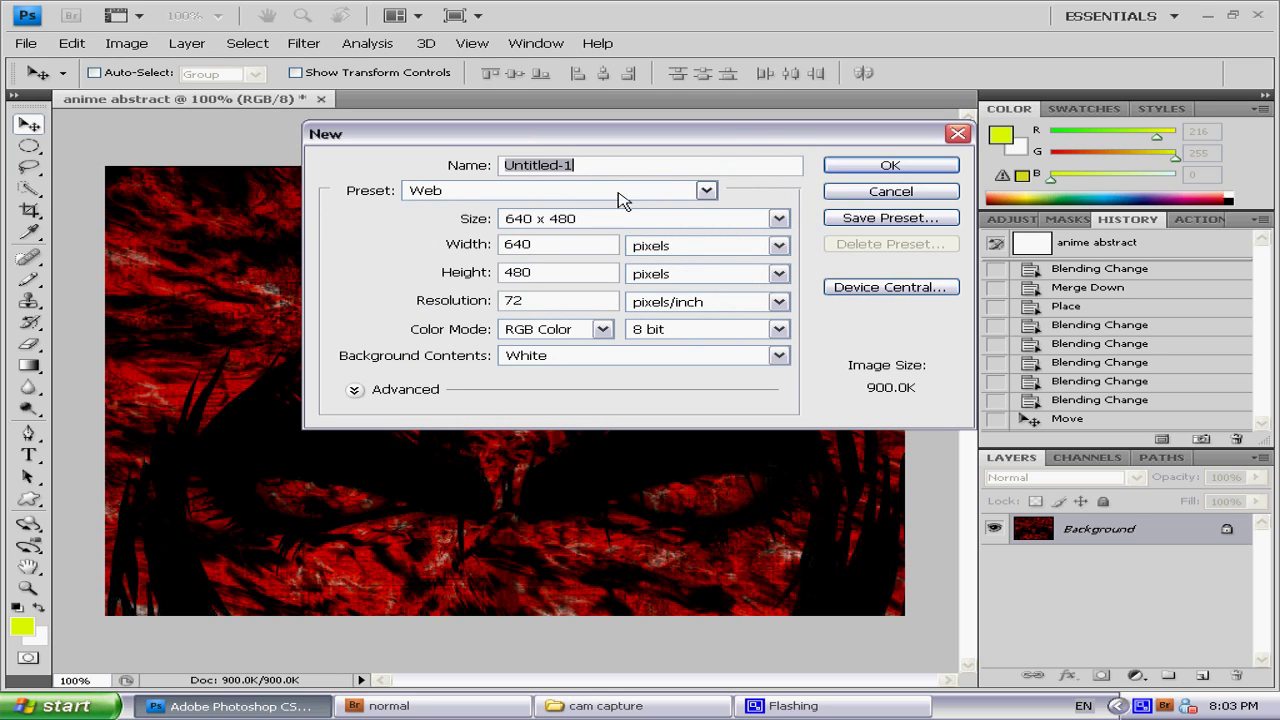
left_click(890, 165)
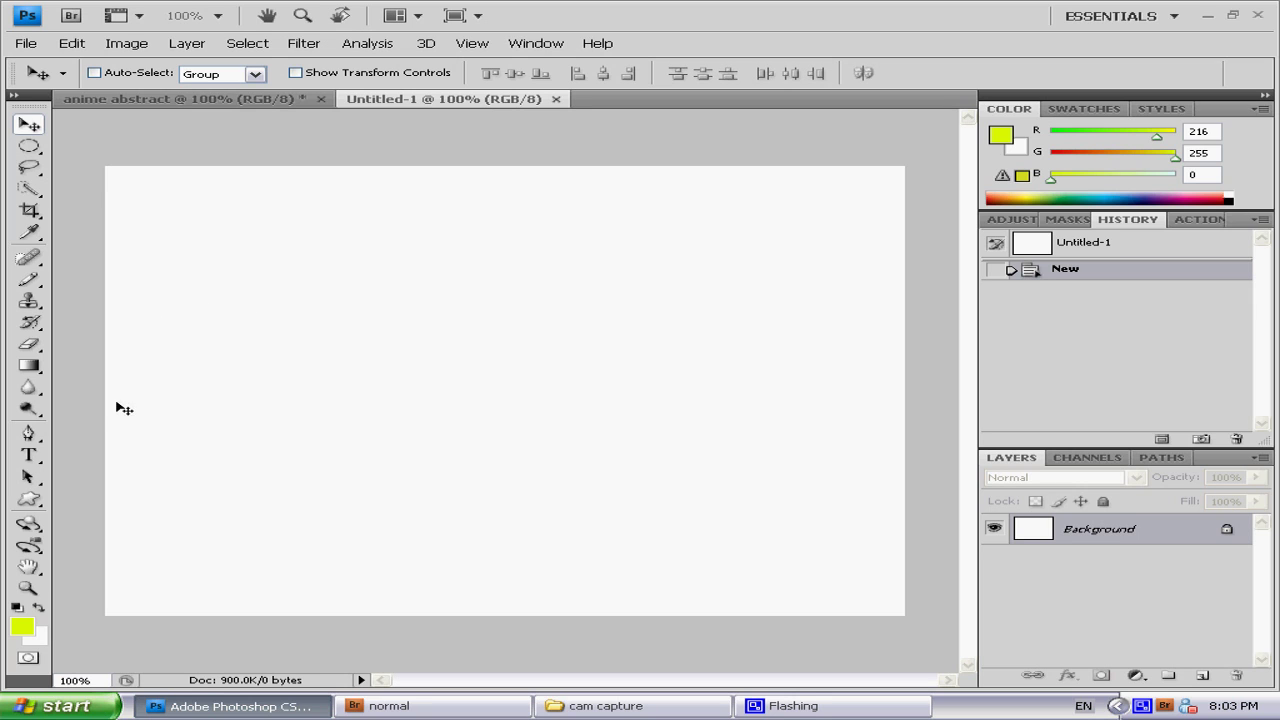
left_click(28, 366)
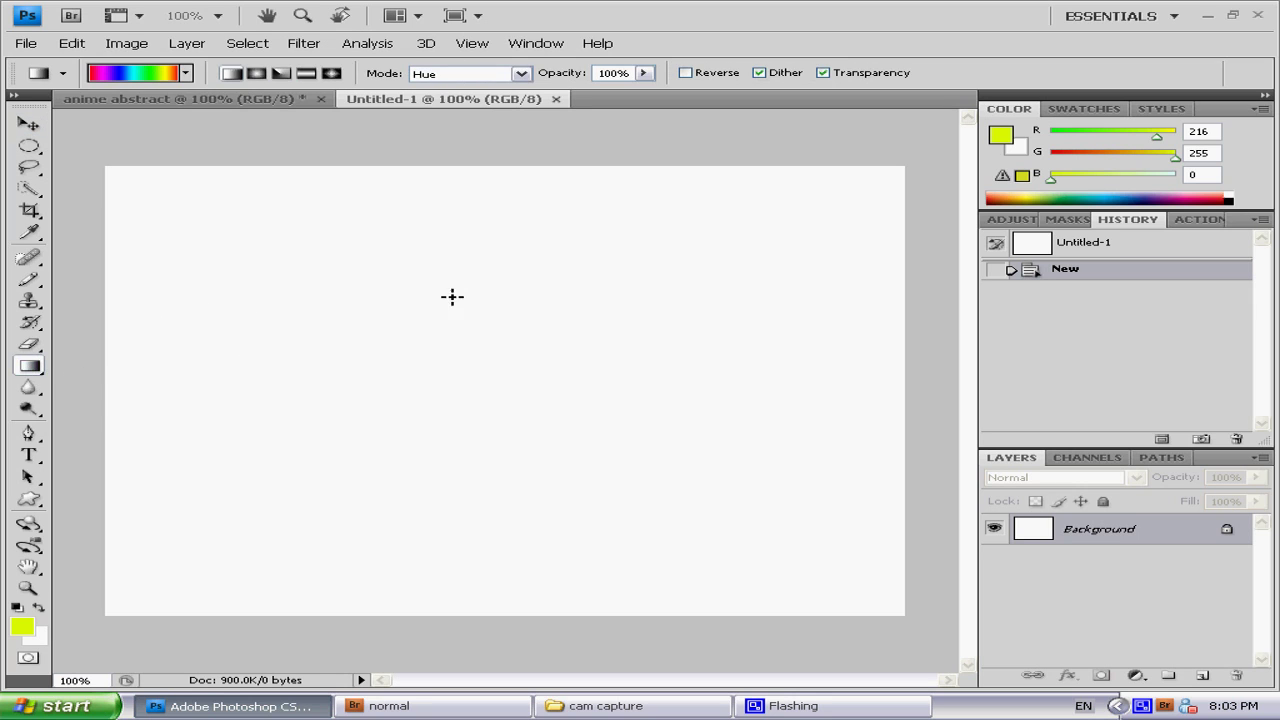
left_click(468, 78)
left_click(505, 94)
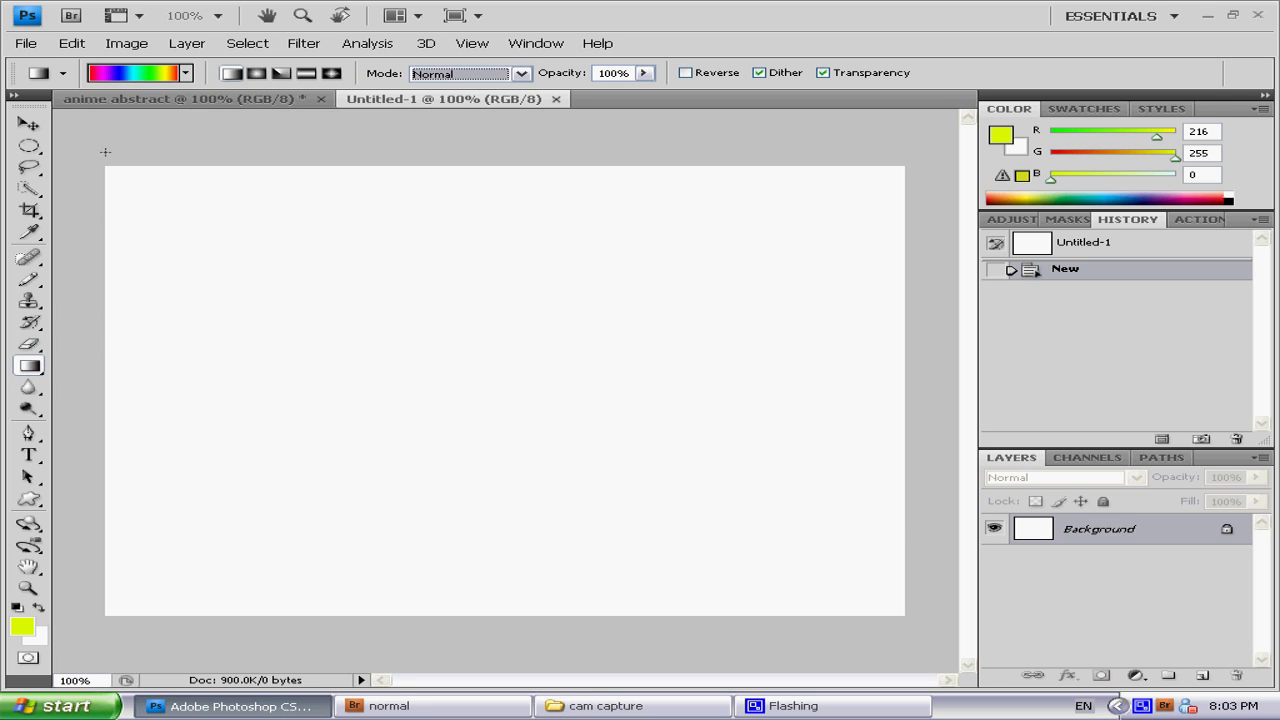
- Pick the Spectrum gradient preset and fill the canvas with a diagonal rainbow gradient
left_click(160, 75)
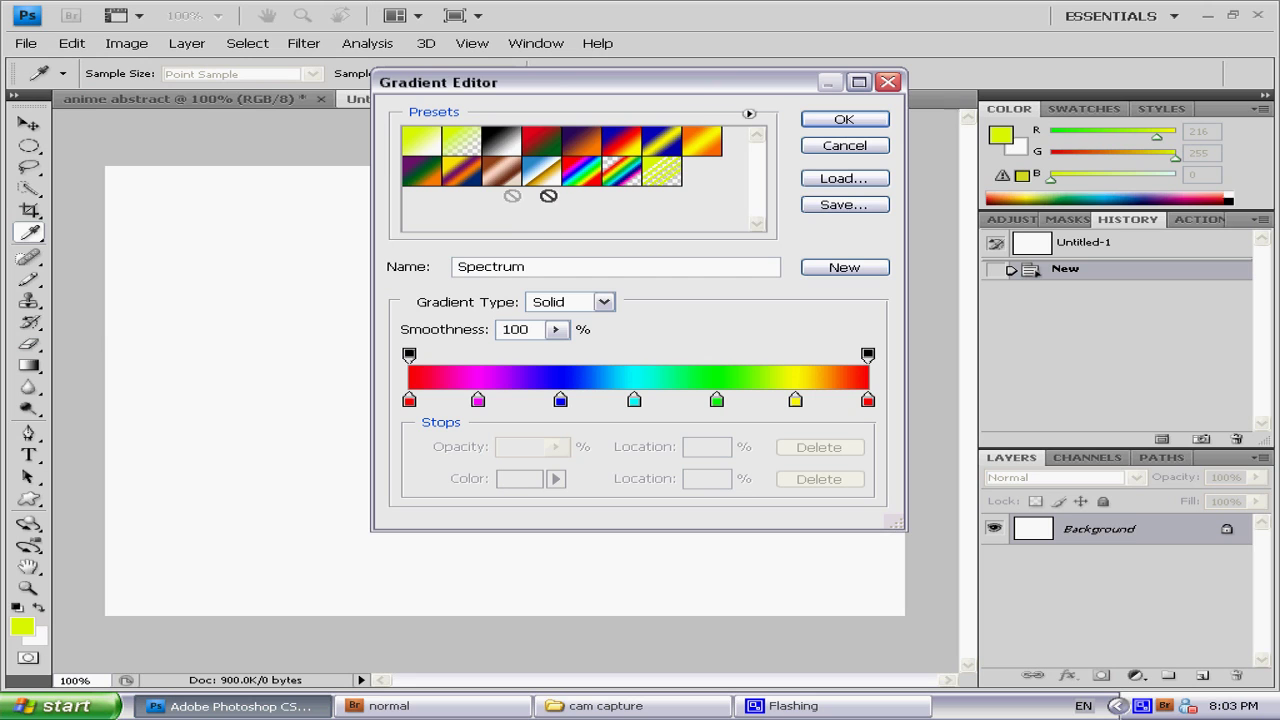
left_click(606, 171)
left_click(581, 174)
left_click(606, 171)
left_click(581, 174)
left_click(844, 120)
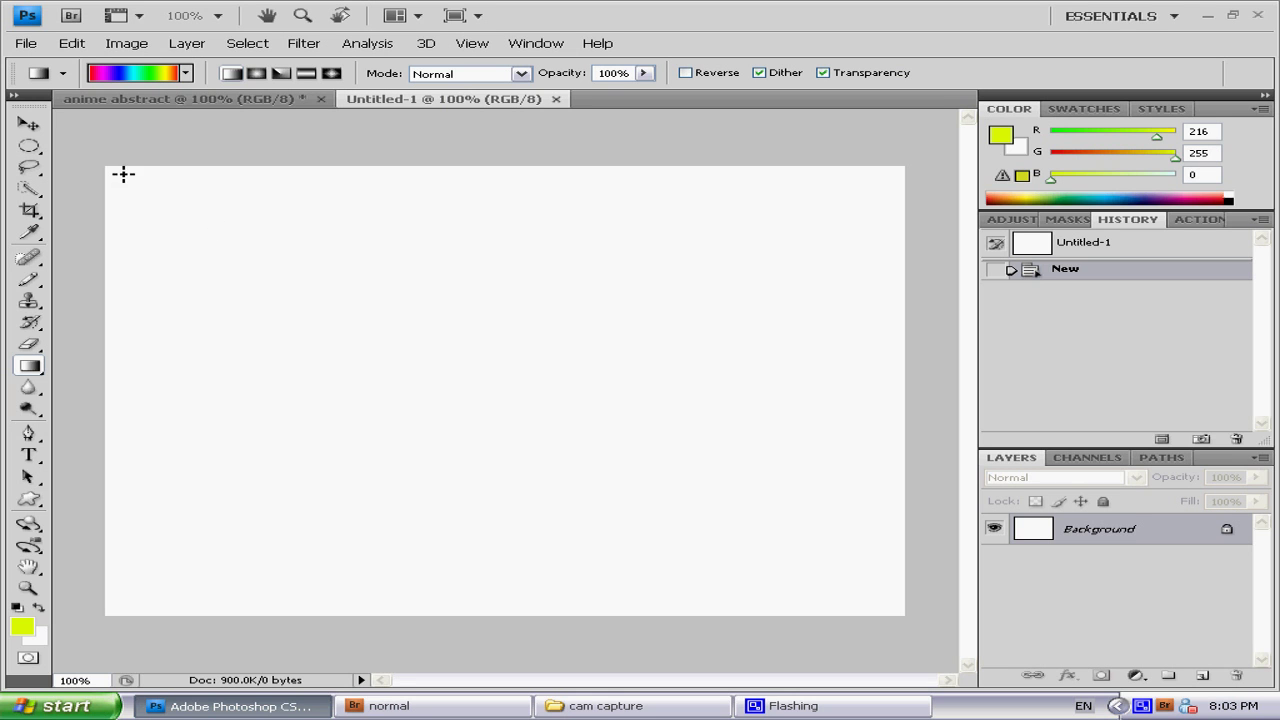
left_click_drag(123, 174, 900, 602)
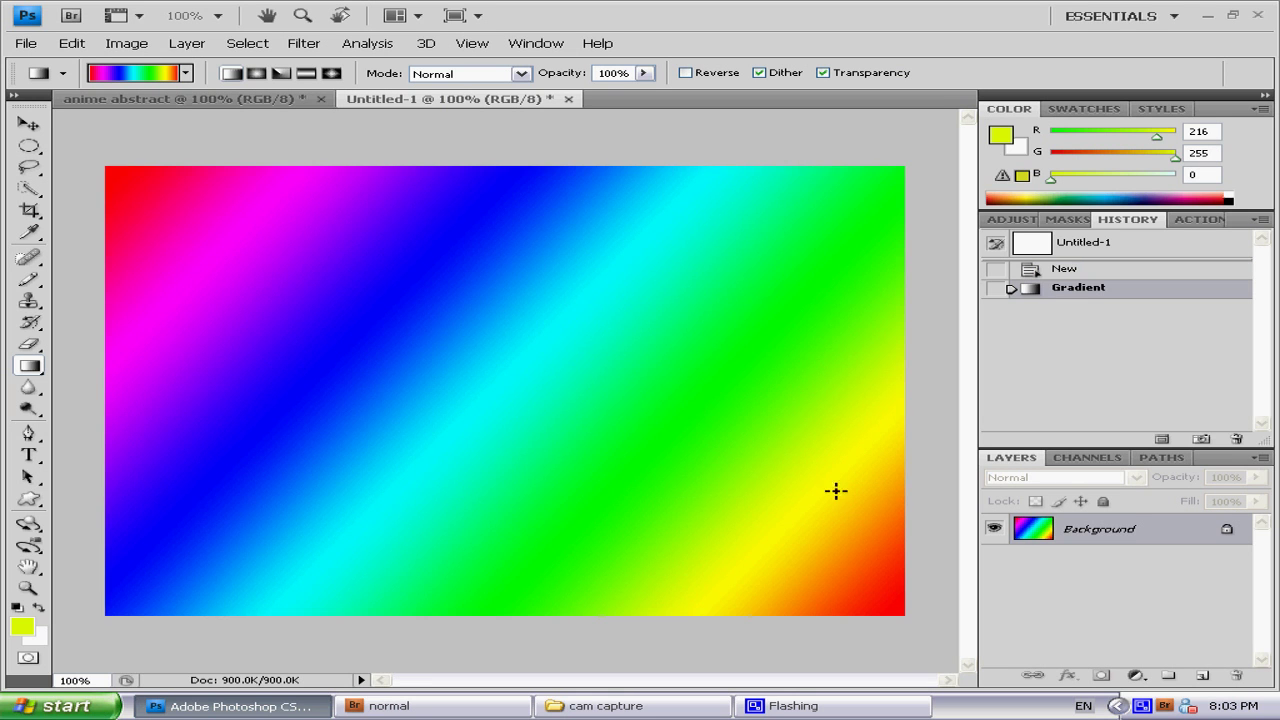
- Set gradient blending to Difference and layer two more Spectrum gradients over the canvas
left_click(521, 74)
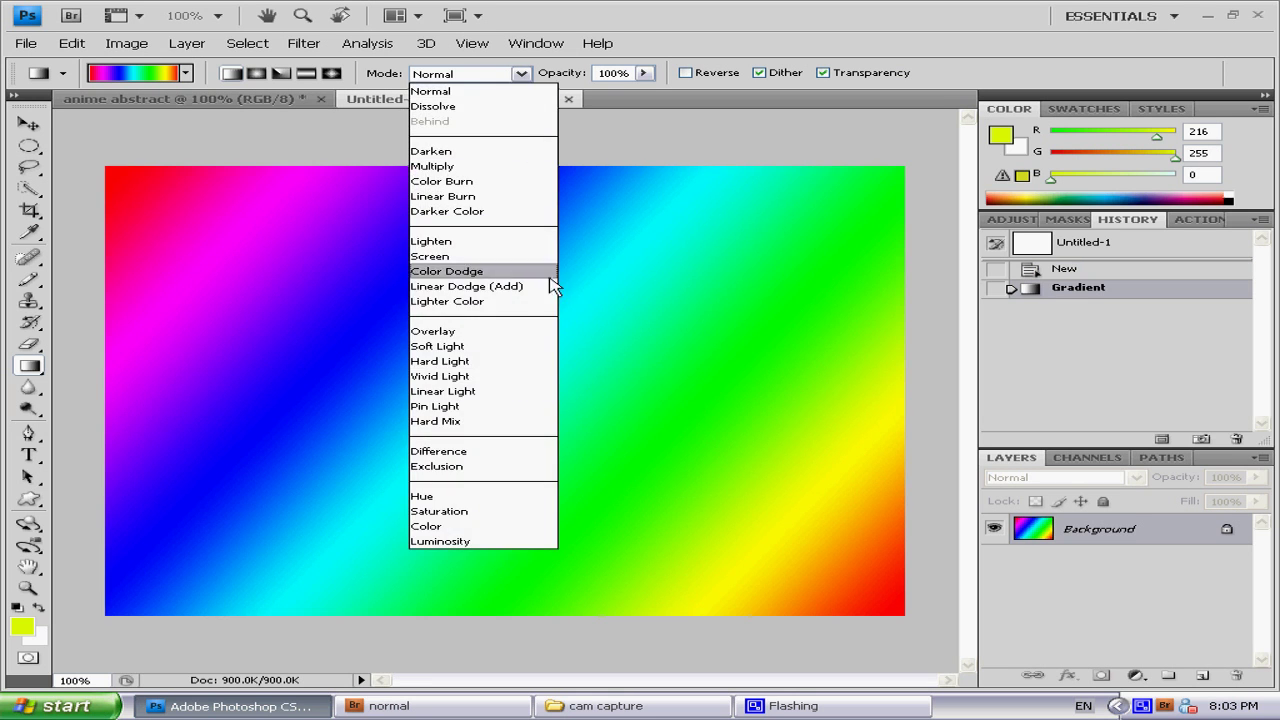
left_click(515, 72)
left_click(519, 74)
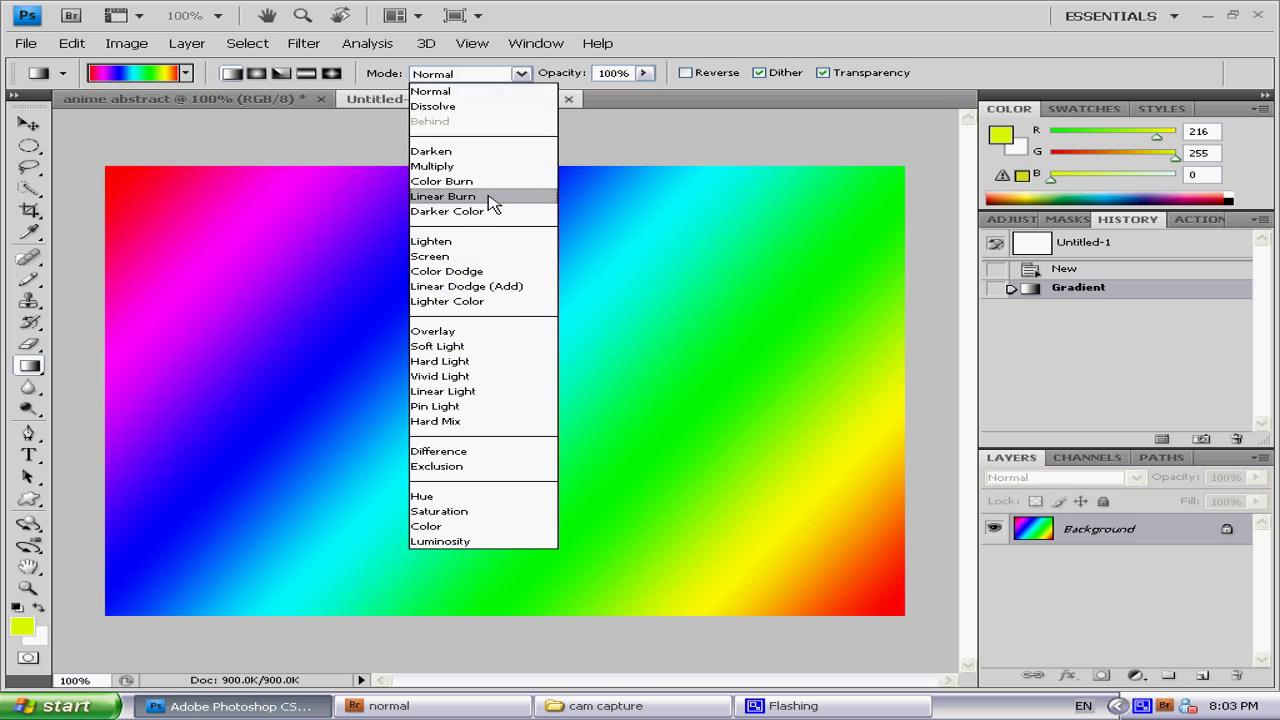
left_click(462, 450)
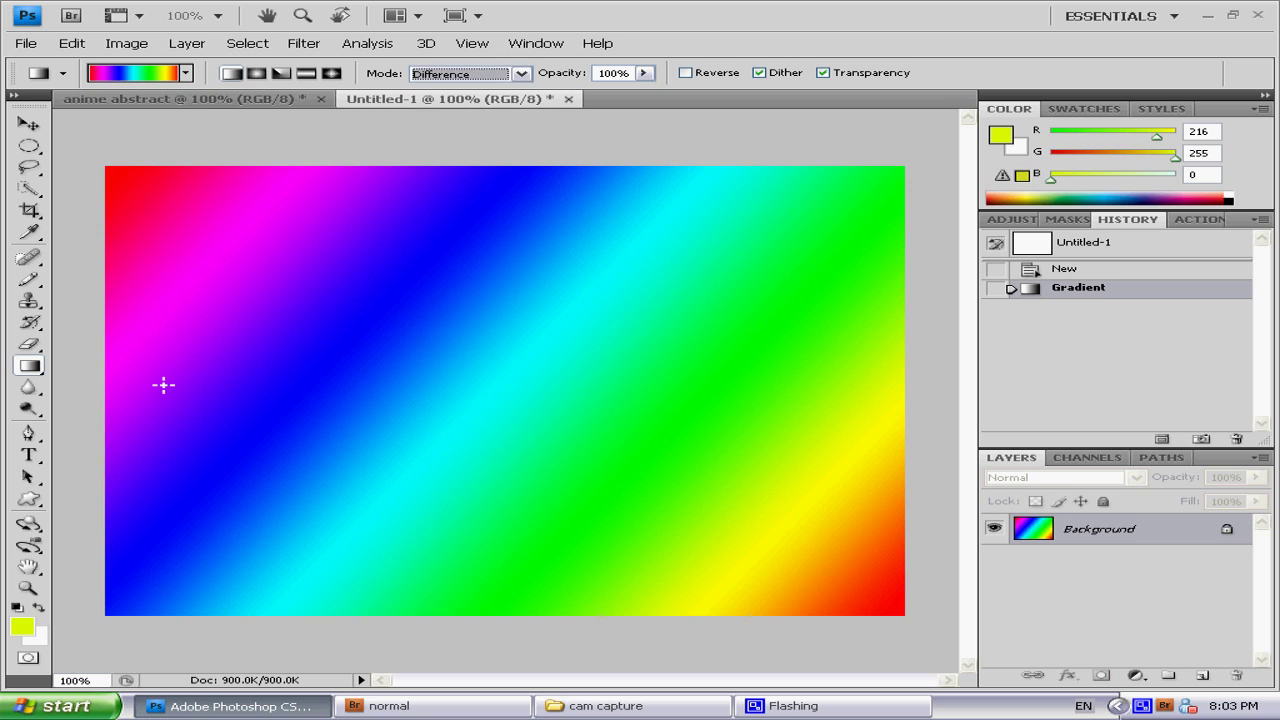
left_click_drag(161, 383, 223, 675)
mouse_move(280, 565)
left_mouse_down()
mouse_move(391, 334)
mouse_move(693, 248)
mouse_move(697, 574)
mouse_move(357, 171)
mouse_move(640, 560)
mouse_move(483, 250)
mouse_move(574, 297)
mouse_move(700, 237)
mouse_move(651, 209)
mouse_move(393, 349)
left_mouse_up()
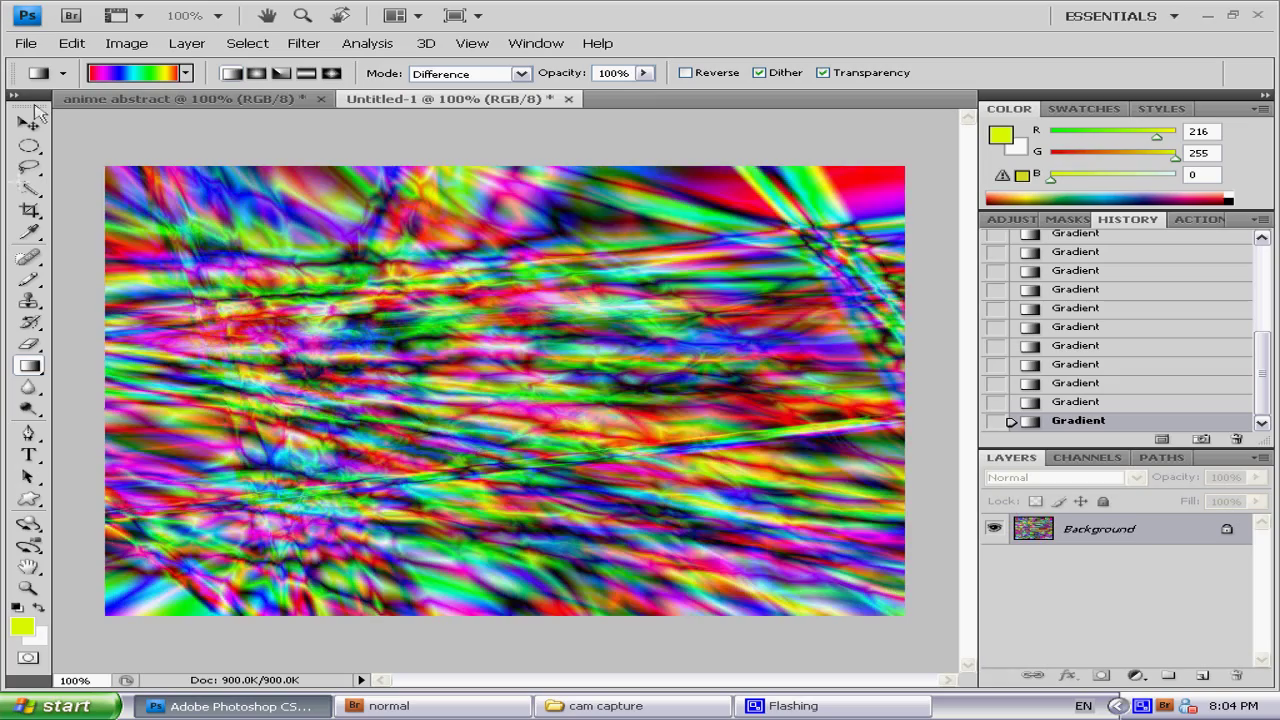
- Add radial and angle gradients, then change gradient blending to Hue
left_click(257, 73)
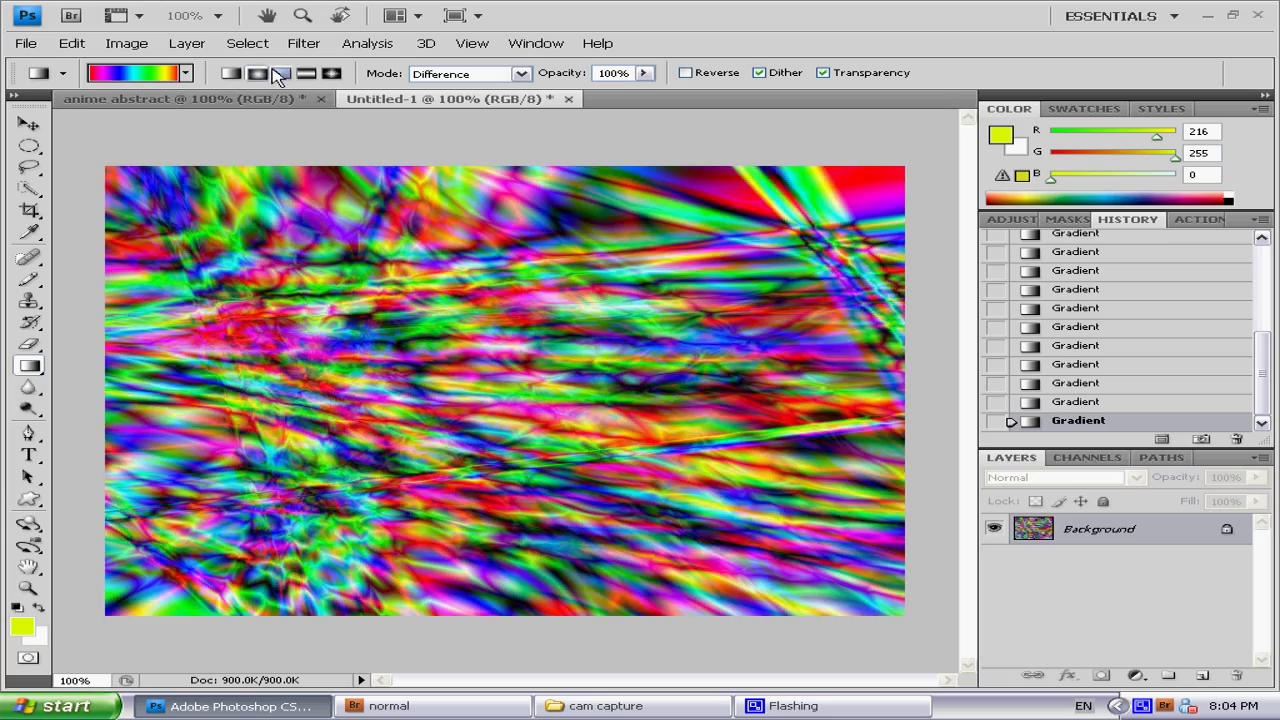
left_click(278, 73)
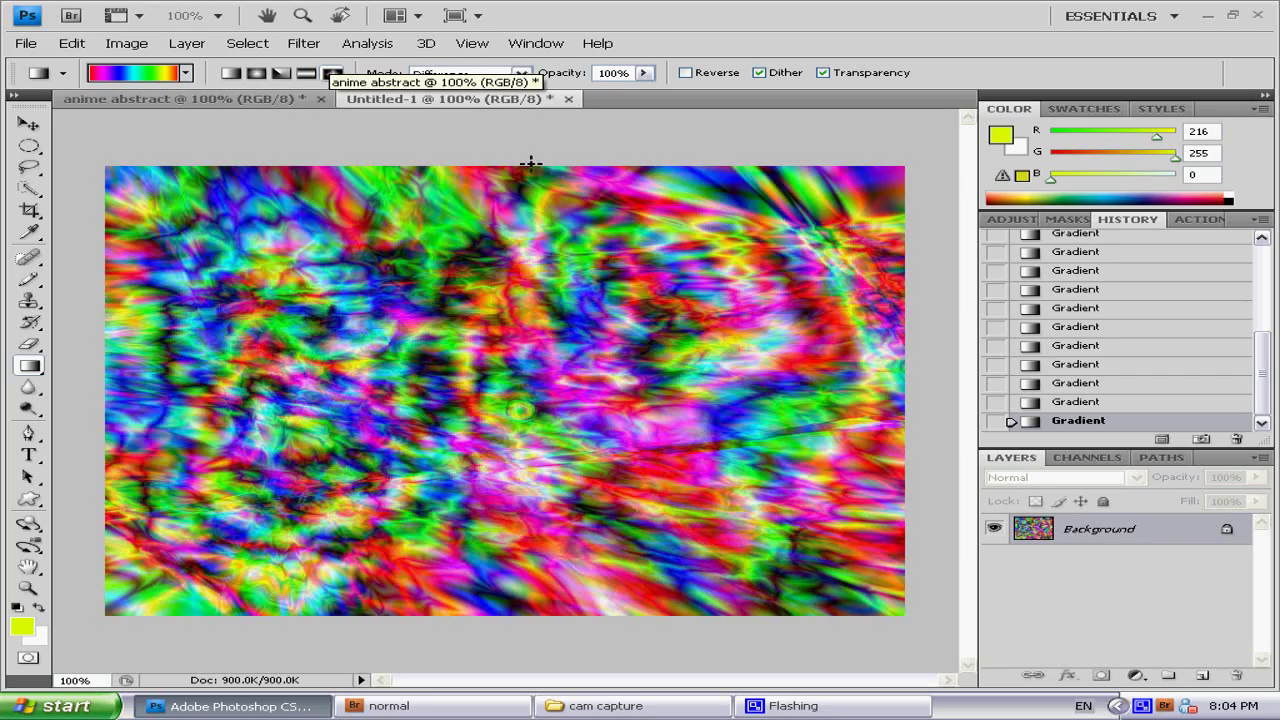
left_click(521, 73)
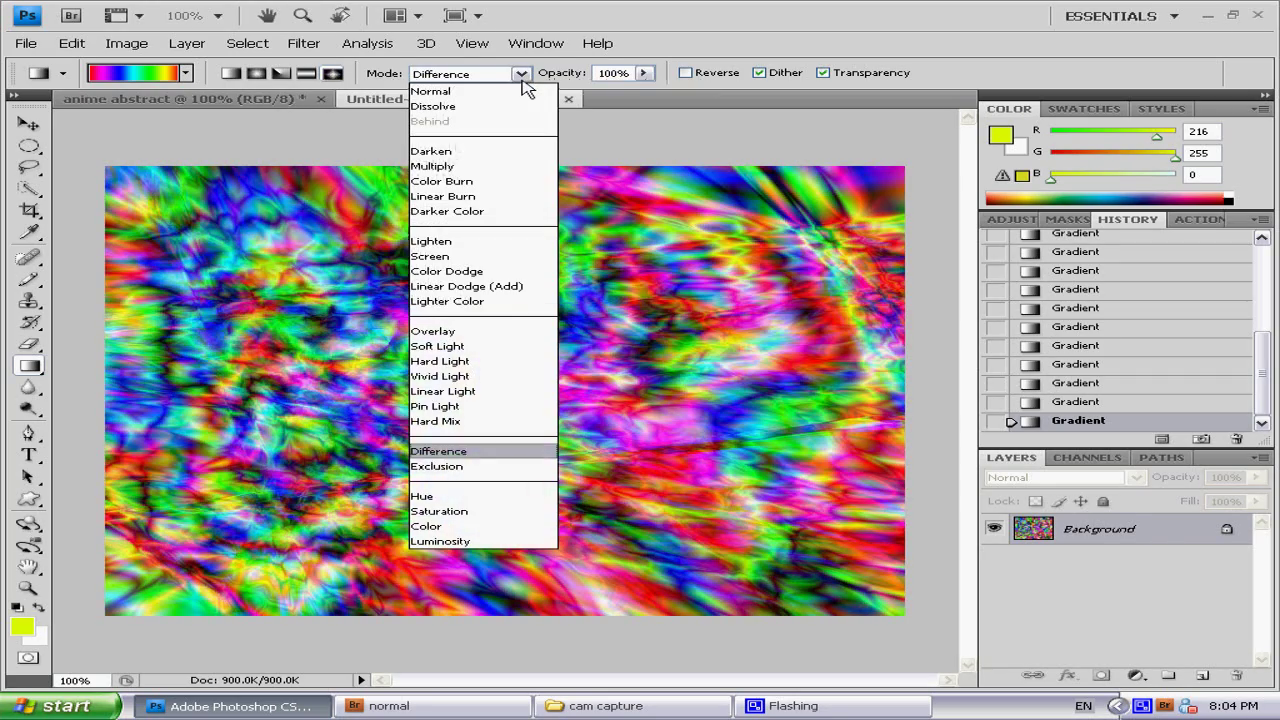
left_click(480, 497)
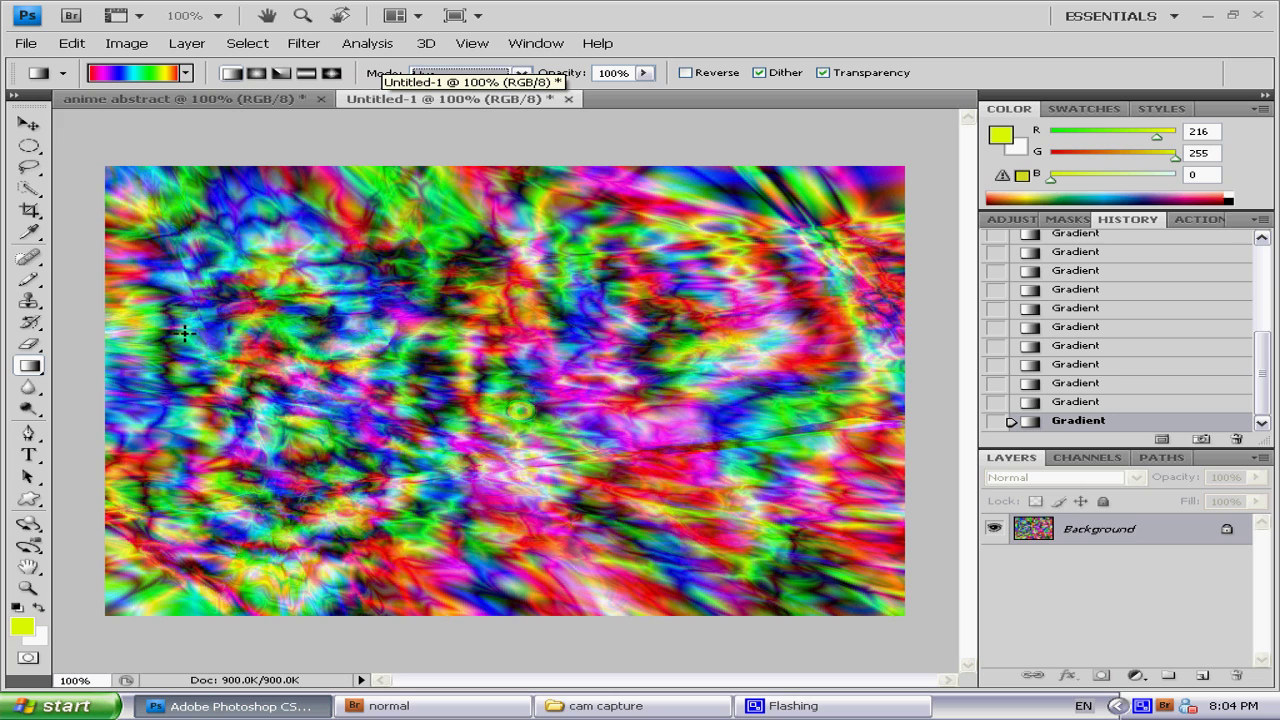
- Drag four short Hue-mode gradients near the right edge to recolour the pattern red and black
left_click_drag(926, 141, 914, 140)
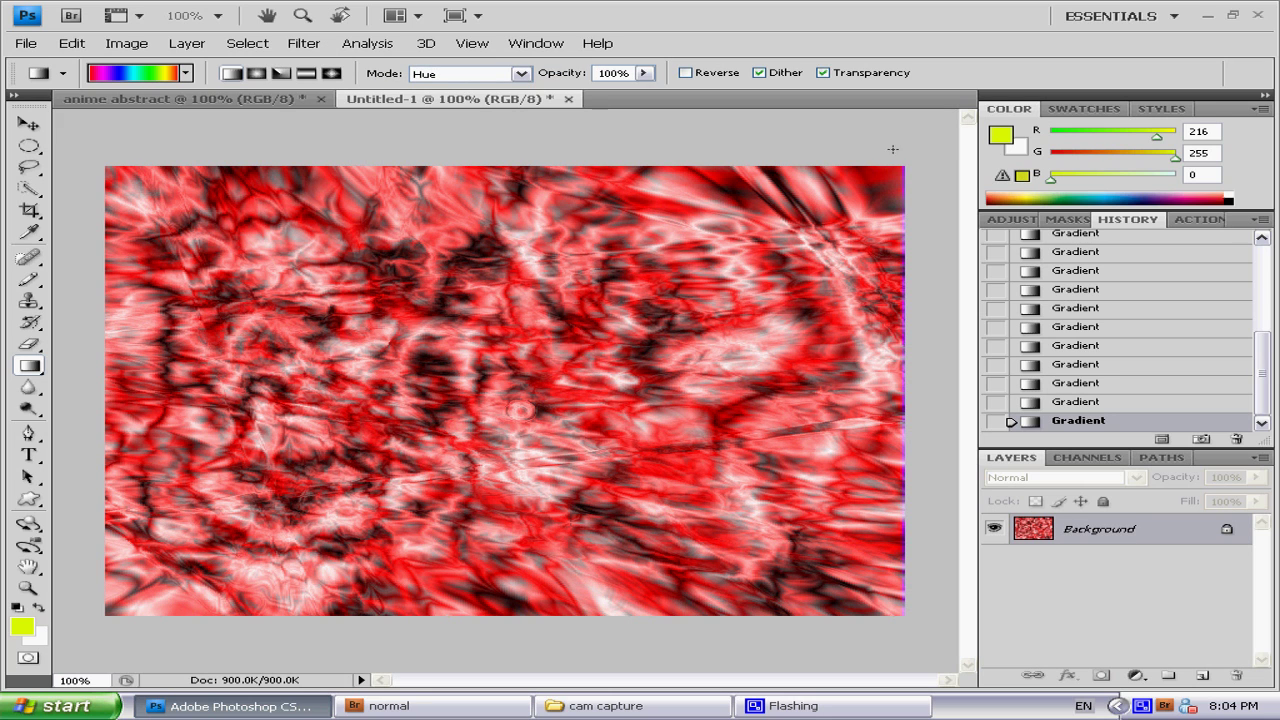
left_click_drag(938, 205, 945, 249)
left_click_drag(893, 151, 912, 141)
left_click_drag(856, 149, 874, 150)
- Open Curves and pull the Green channel curve down-right, tinting the texture magenta
left_click(186, 43)
mouse_move(127, 43)
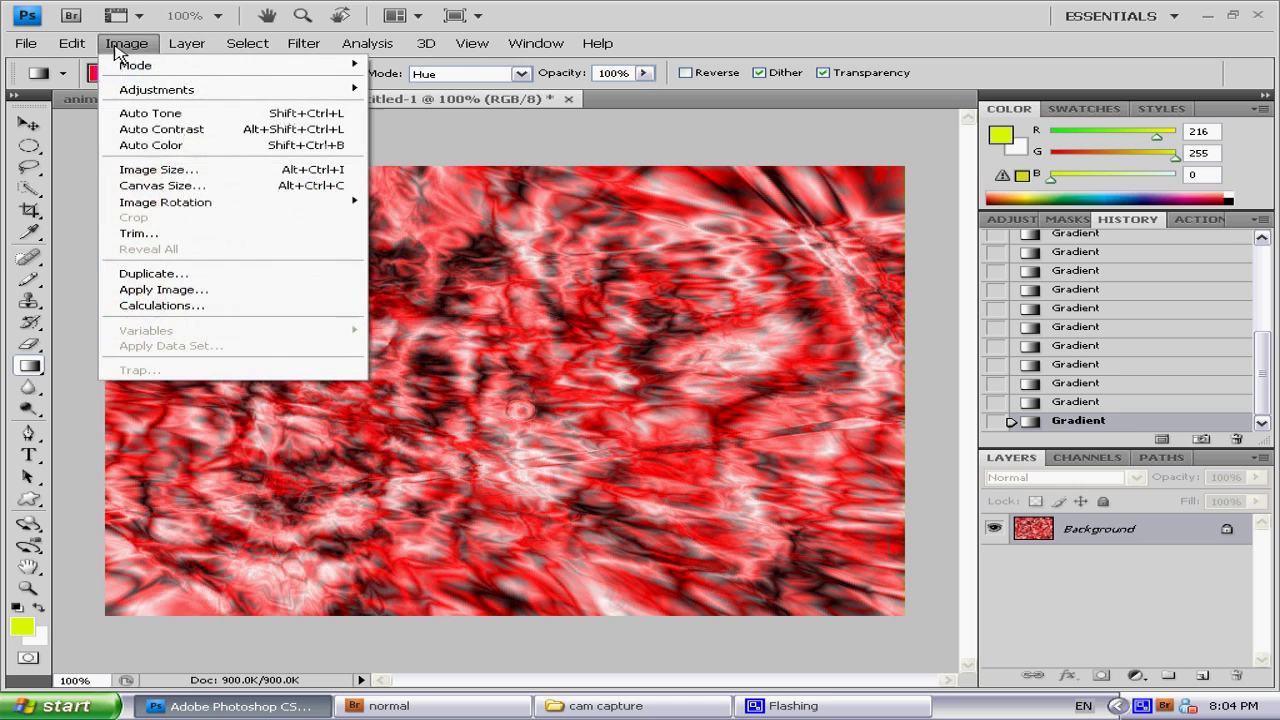
mouse_move(150, 90)
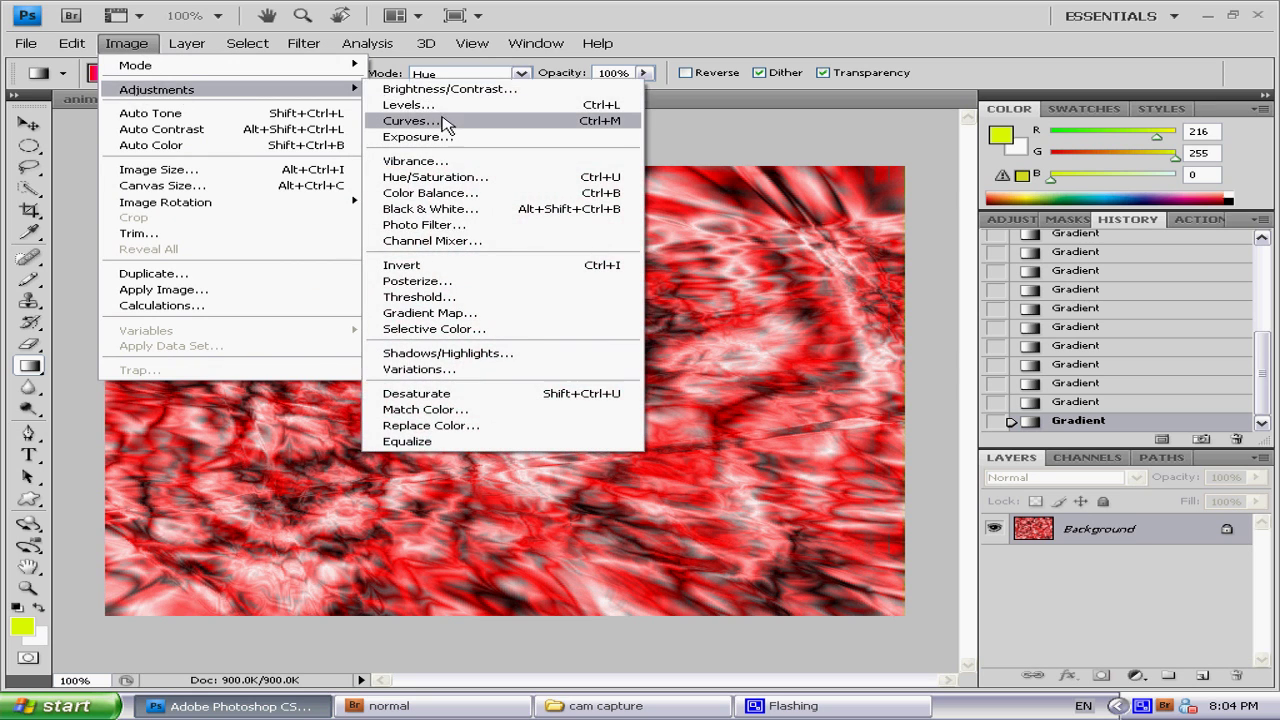
left_click(448, 126)
left_click_drag(1022, 40, 1062, 25)
left_click(967, 82)
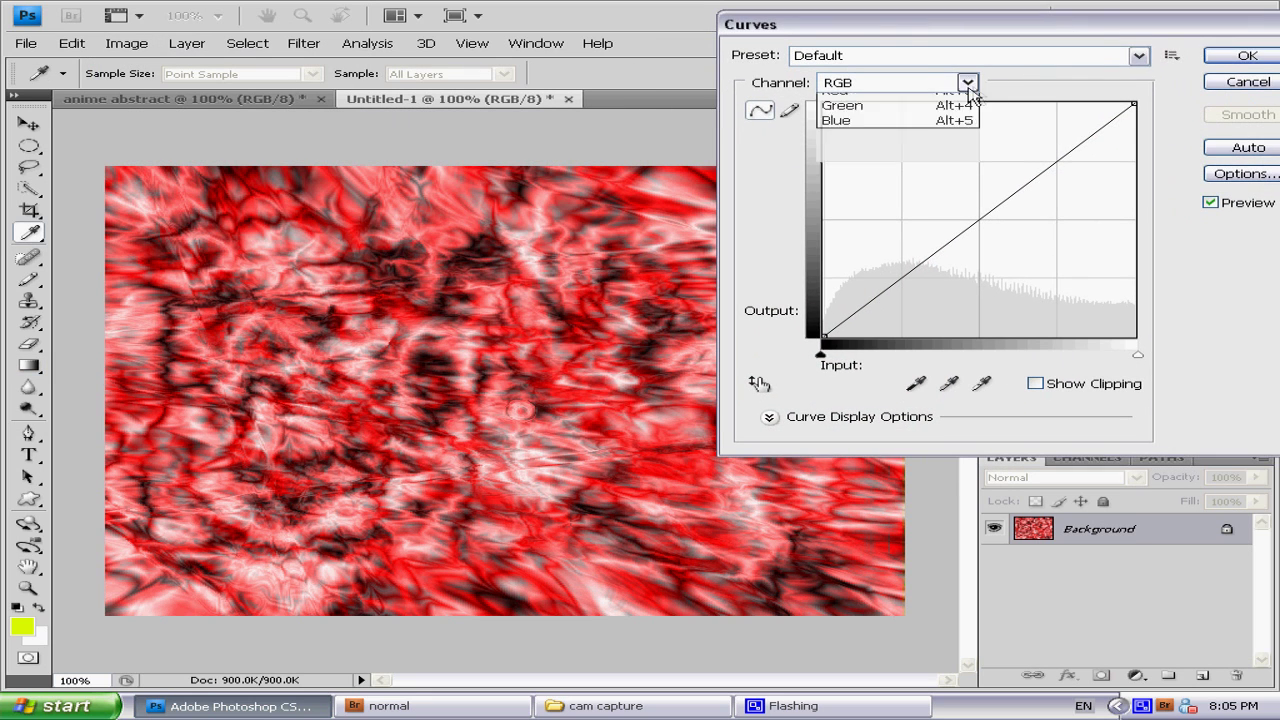
left_click(948, 131)
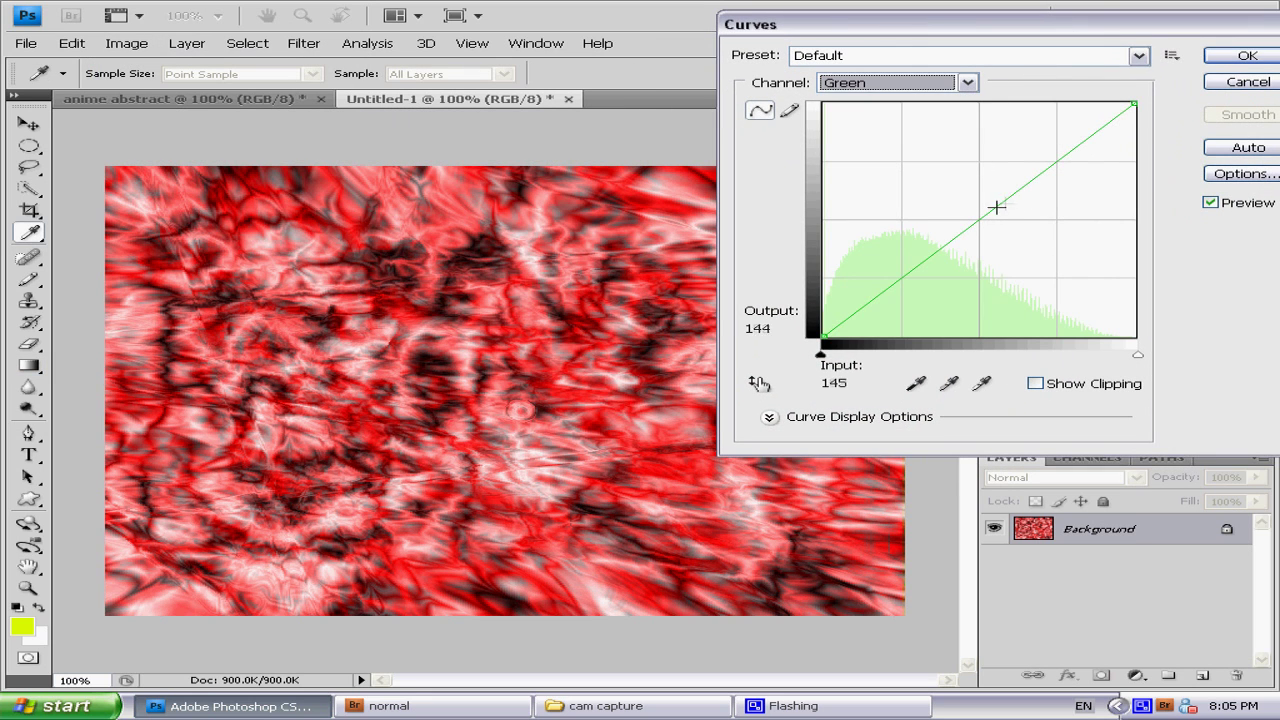
left_click_drag(993, 218, 1070, 297)
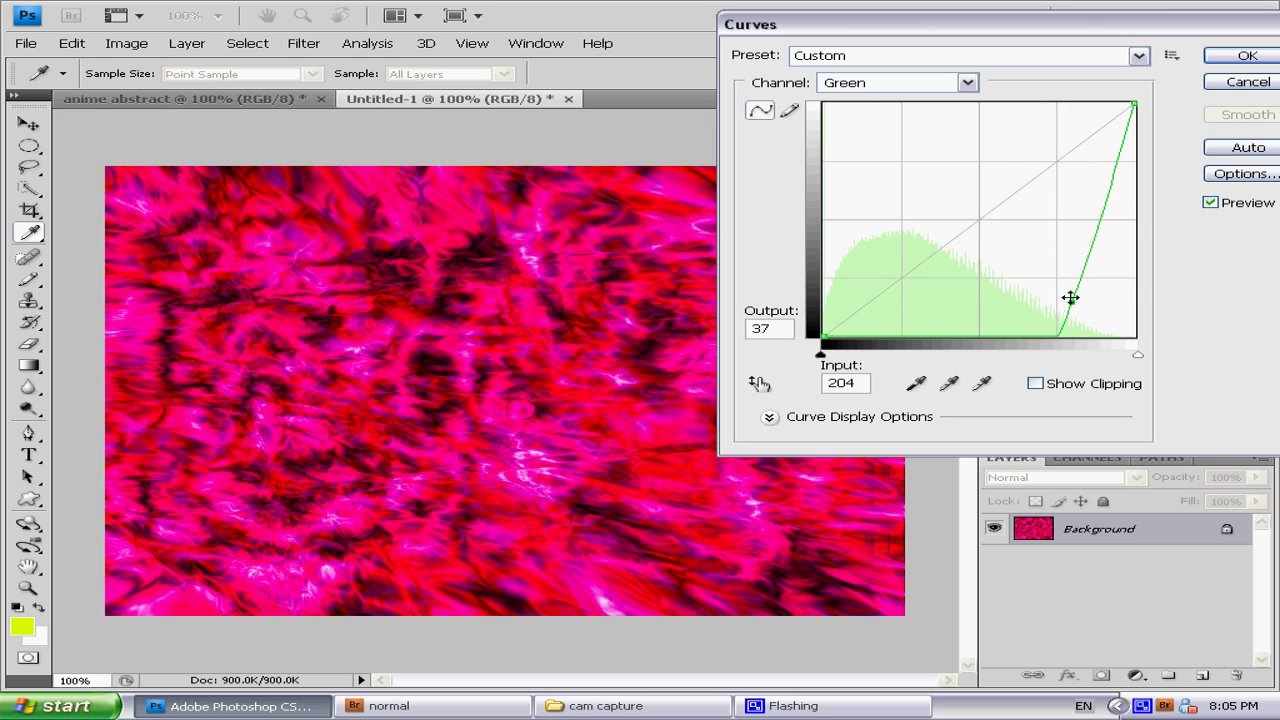
- Pull the Blue and Red channel curves down and apply the Curves adjustment
left_click(967, 82)
left_click(932, 147)
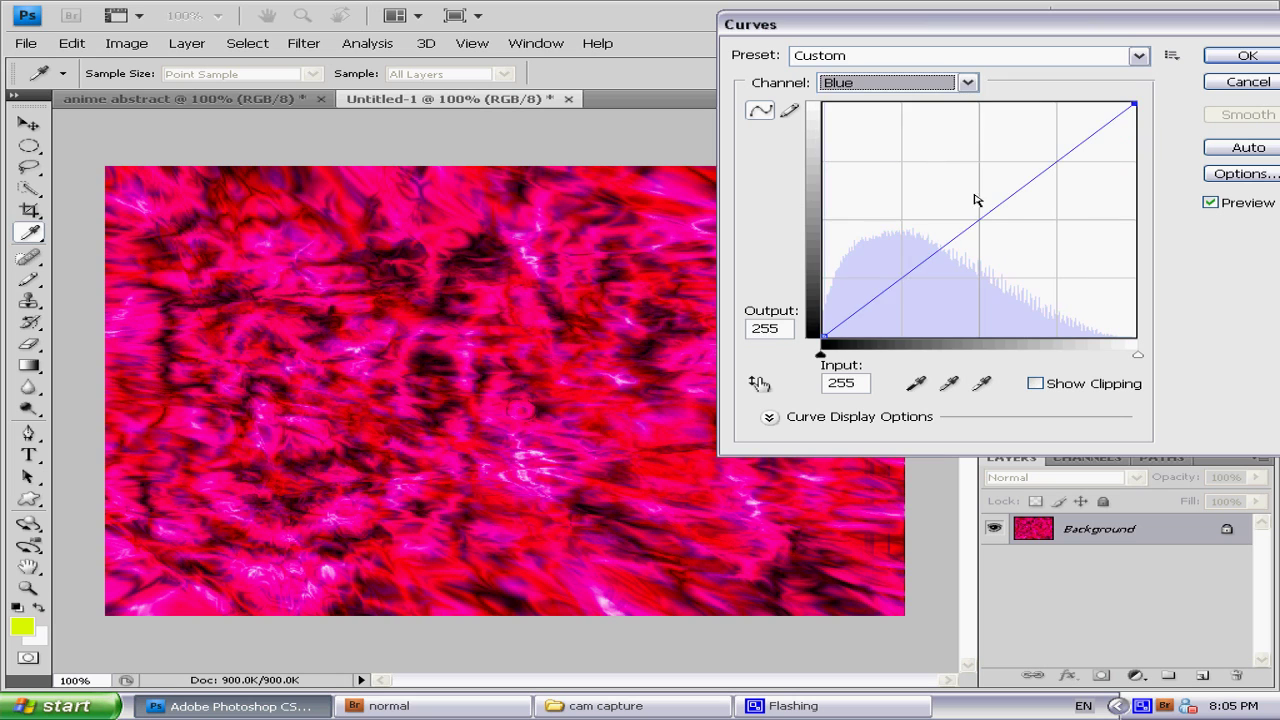
left_click_drag(977, 197, 1064, 300)
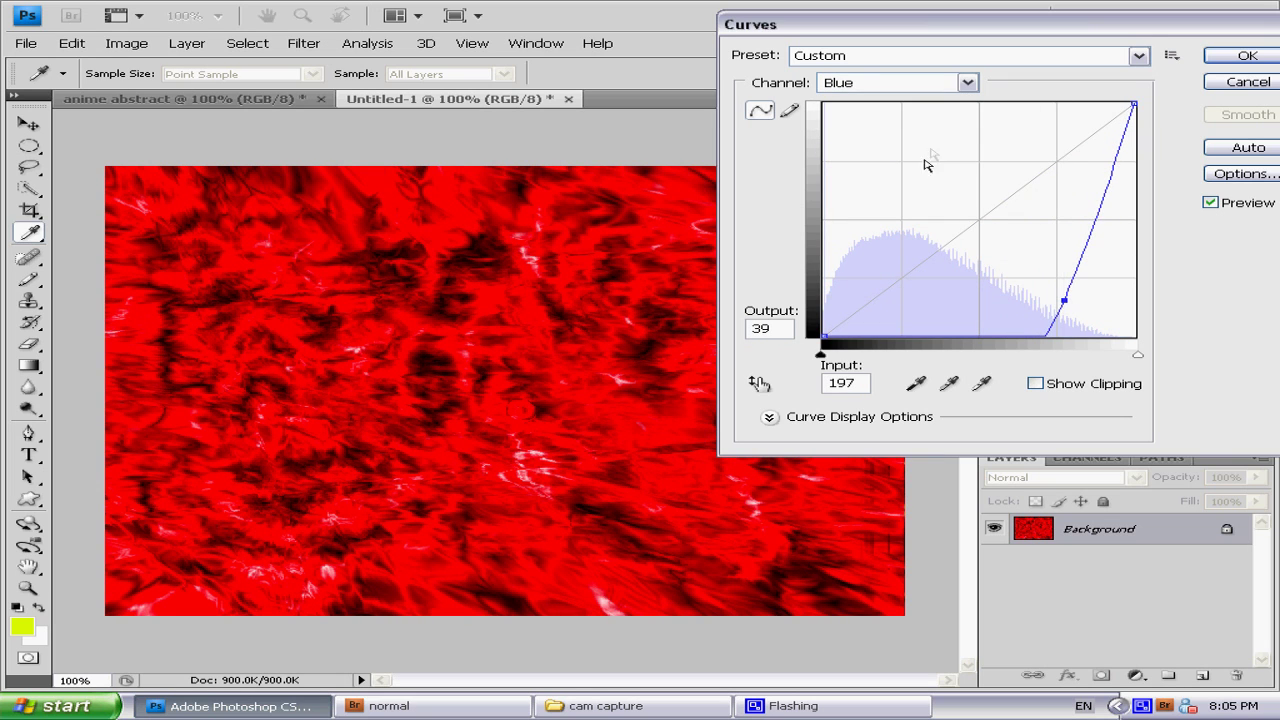
left_click(955, 86)
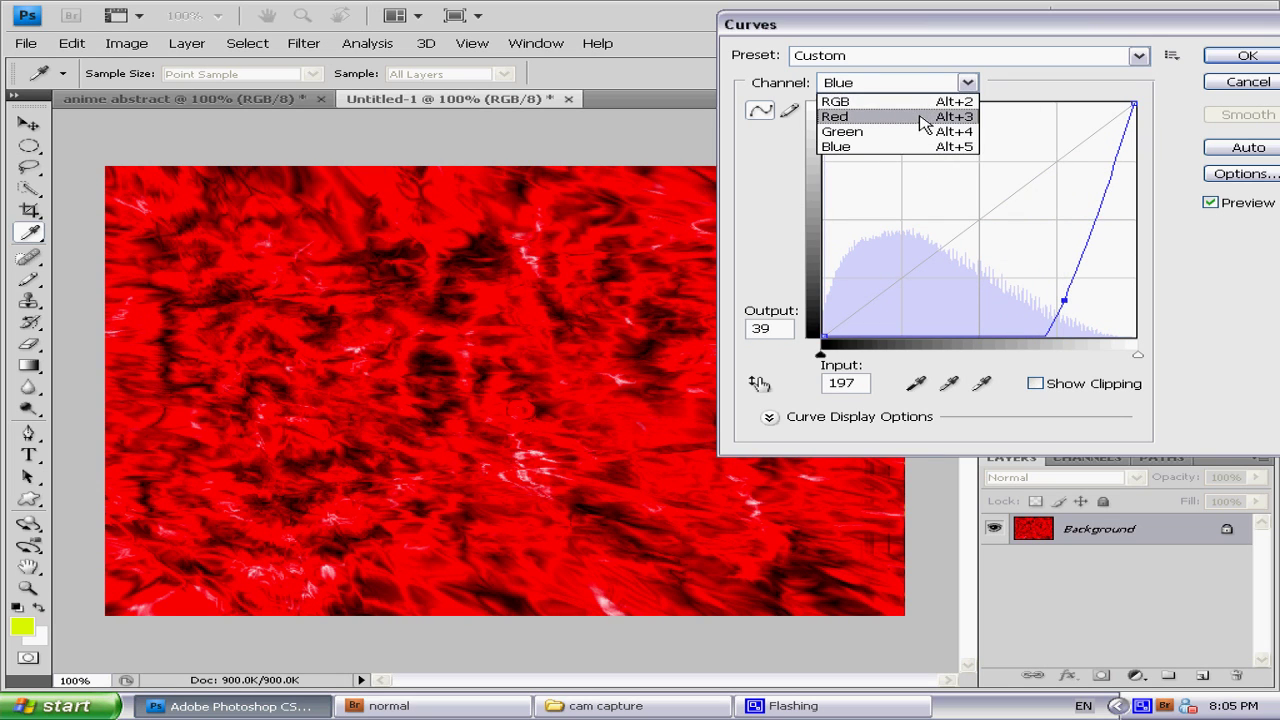
left_click(922, 121)
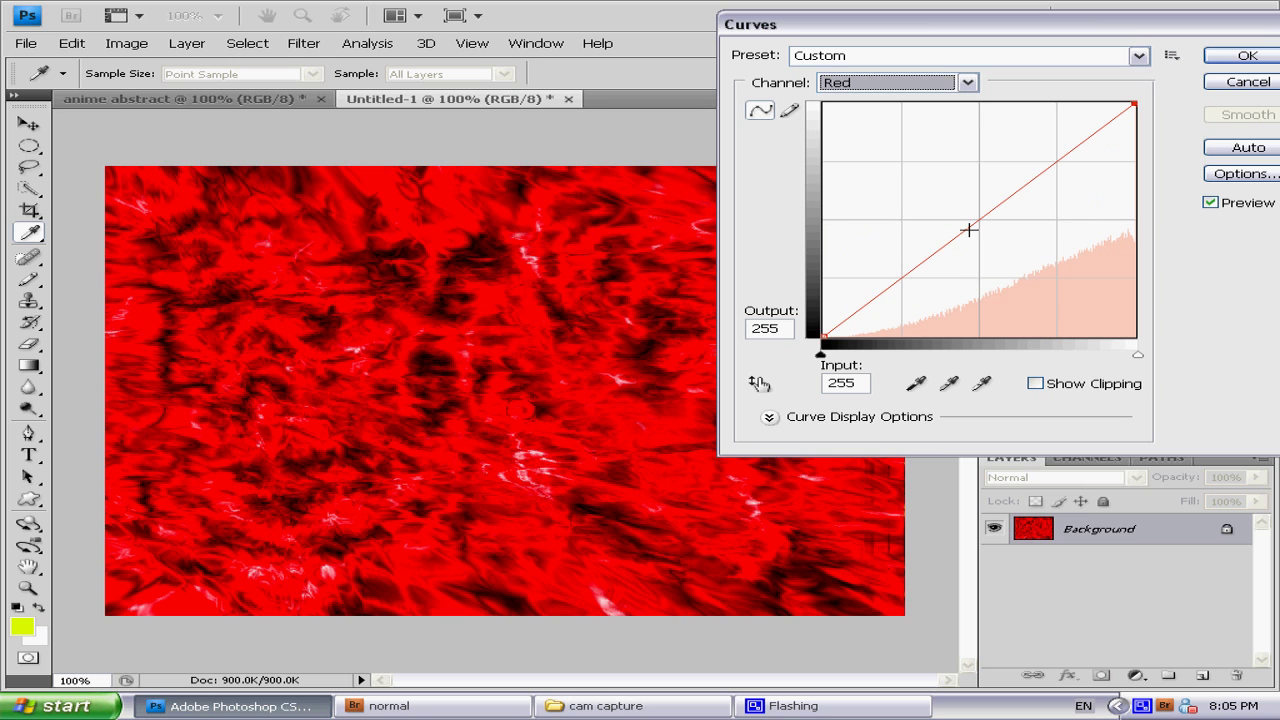
left_click_drag(980, 214, 1040, 286)
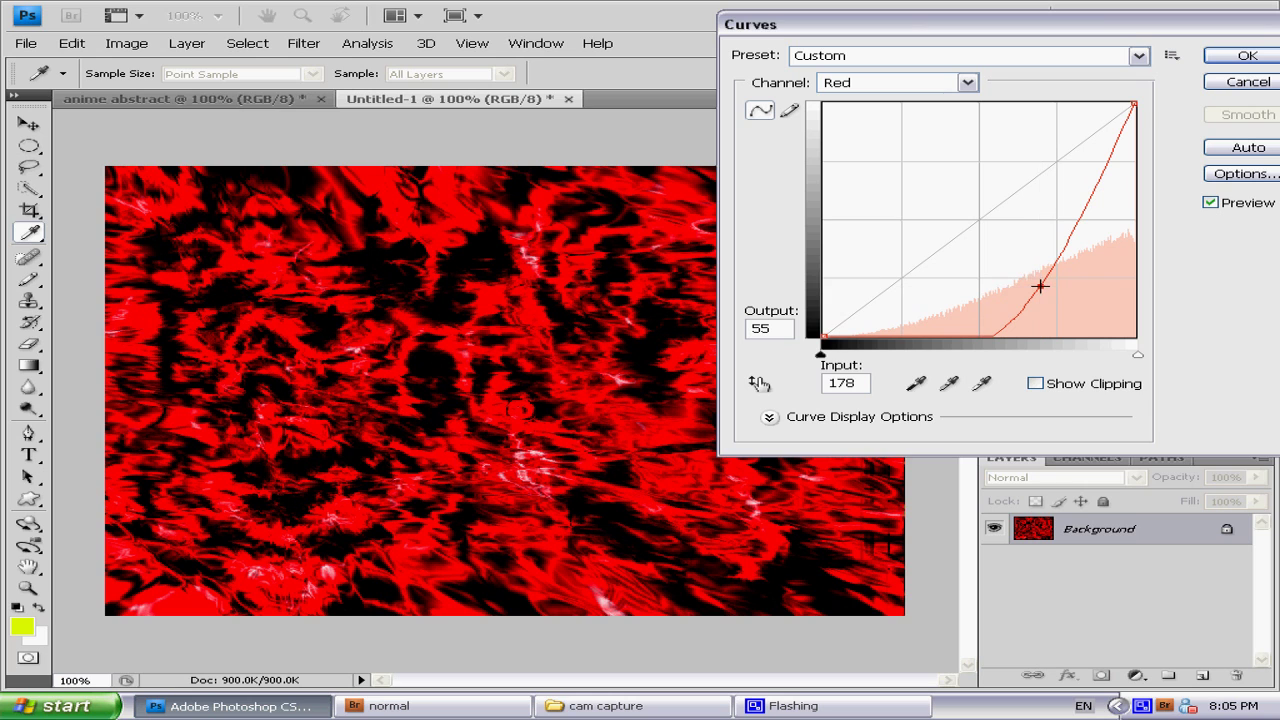
left_click(1247, 57)
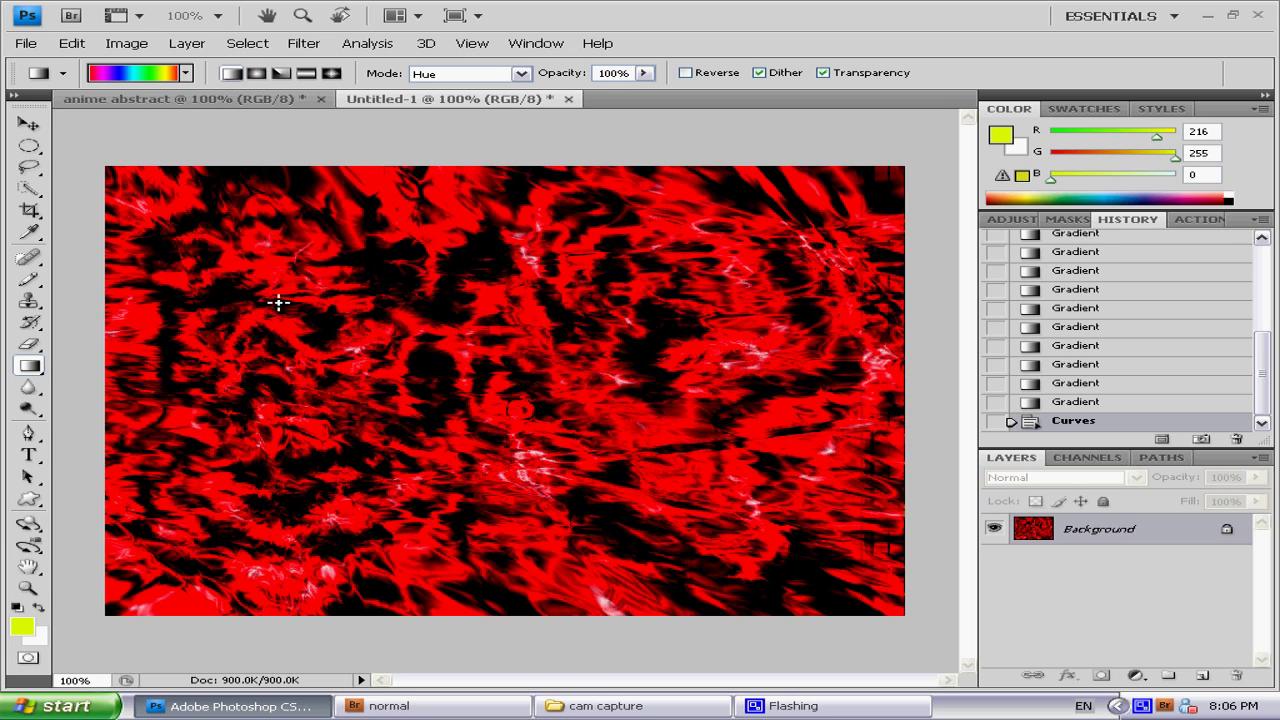
- Open File > Place and browse to the Desktop's Riot Gear FX Lite Version folder
left_click(25, 43)
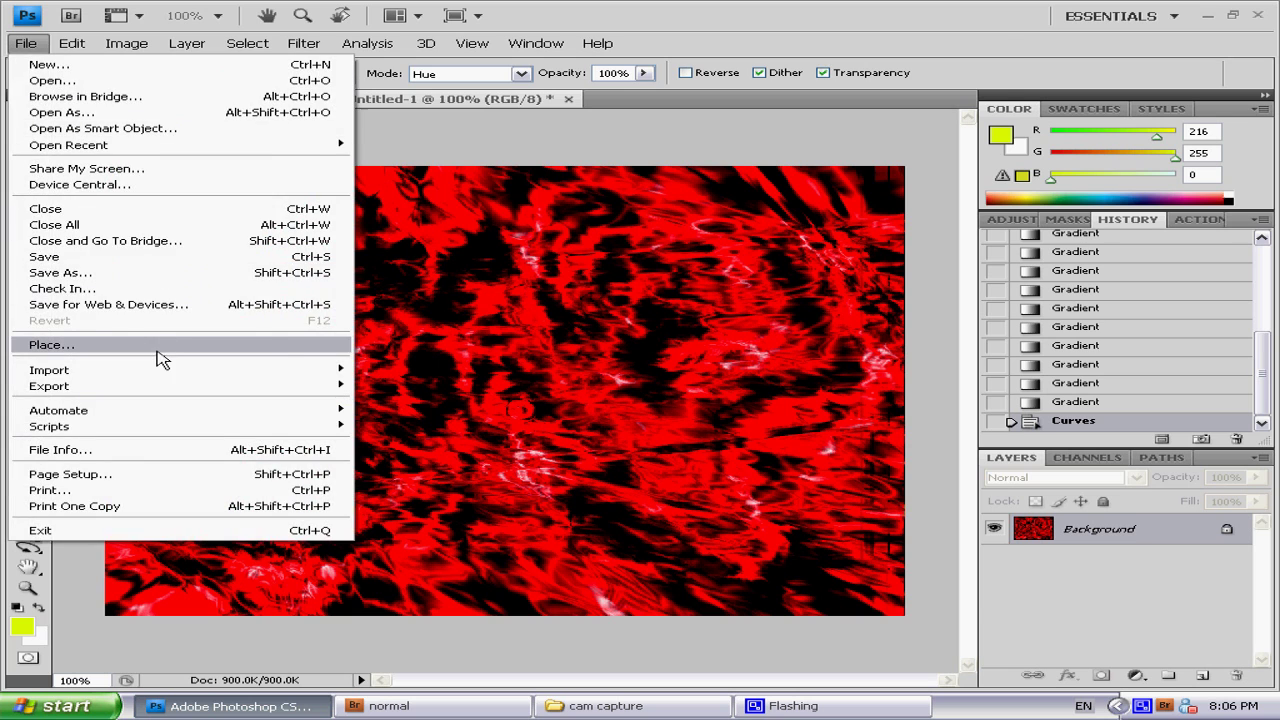
left_click(60, 344)
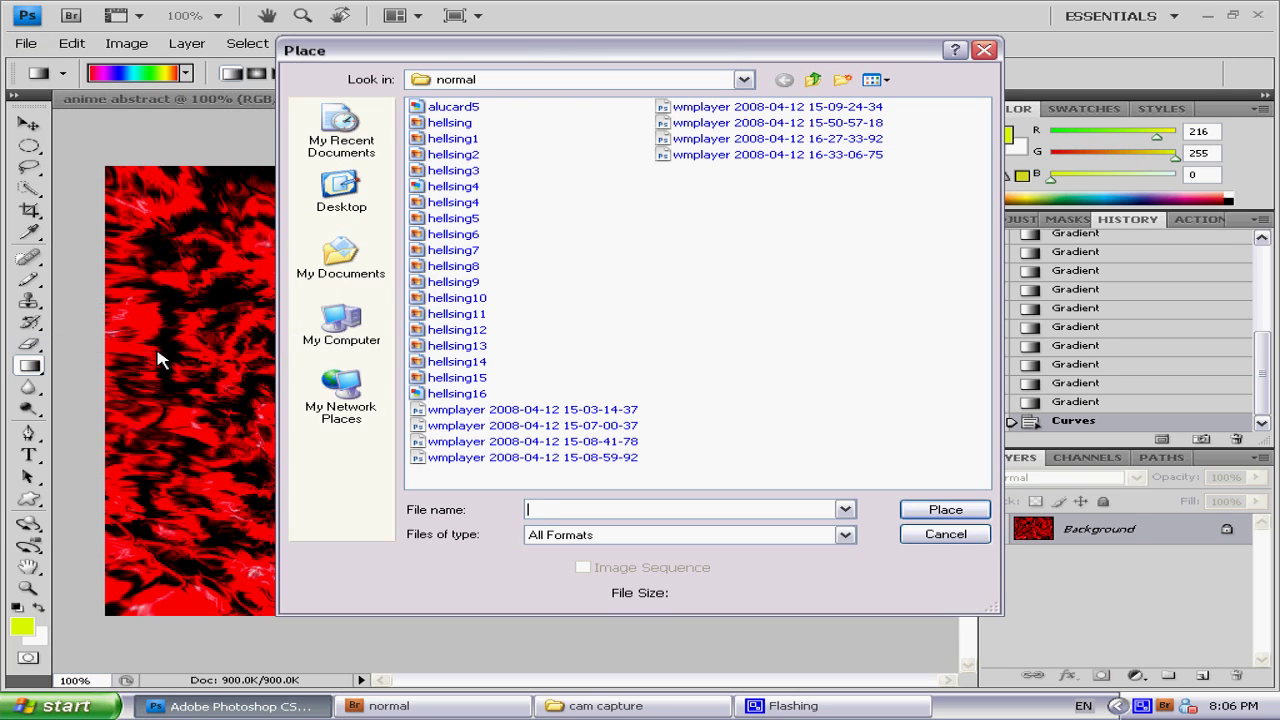
left_click(575, 80)
left_click(355, 212)
left_click(357, 206)
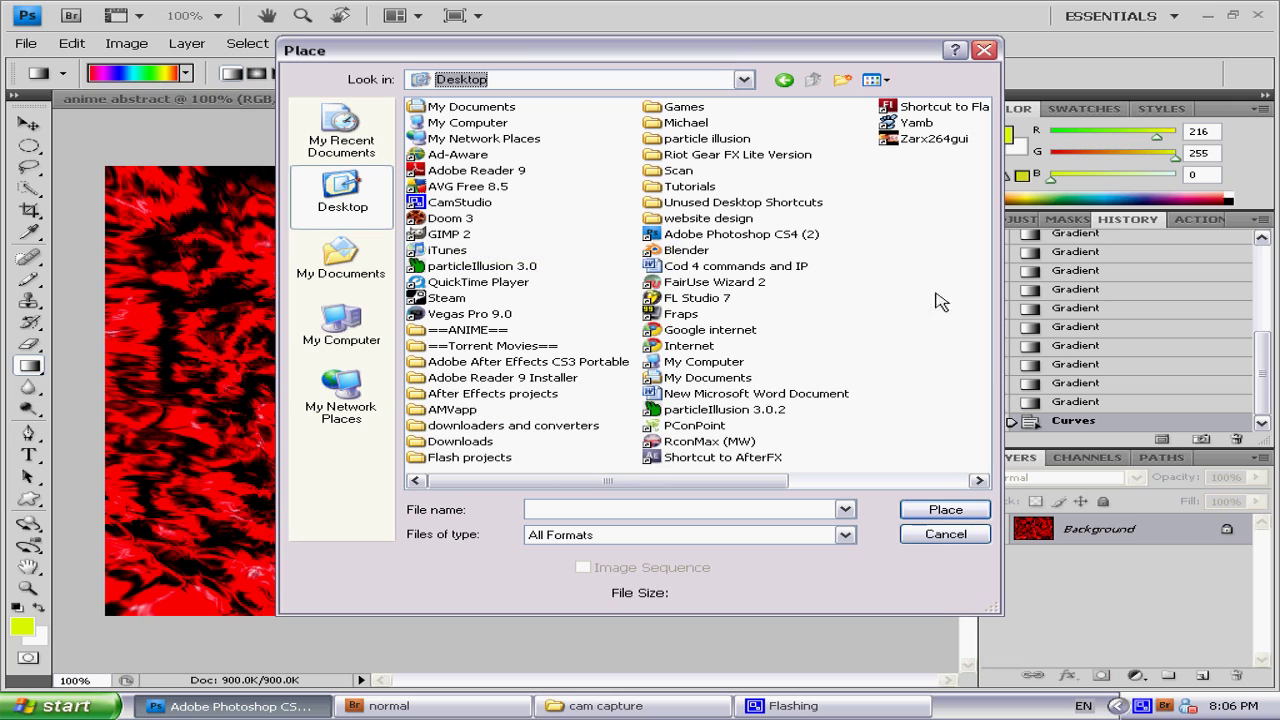
left_click(690, 160)
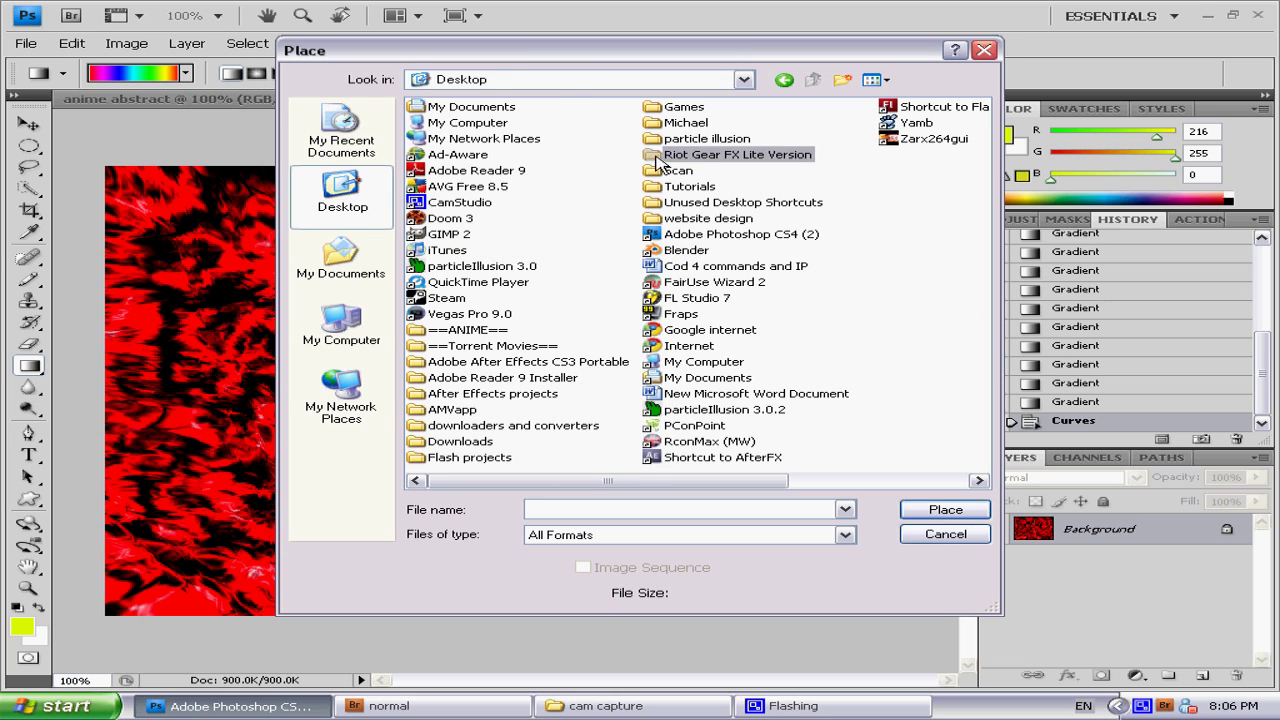
double_click(657, 162)
- Open the Paper Textures folder in thumbnail view and place Paper_09
left_click(455, 125)
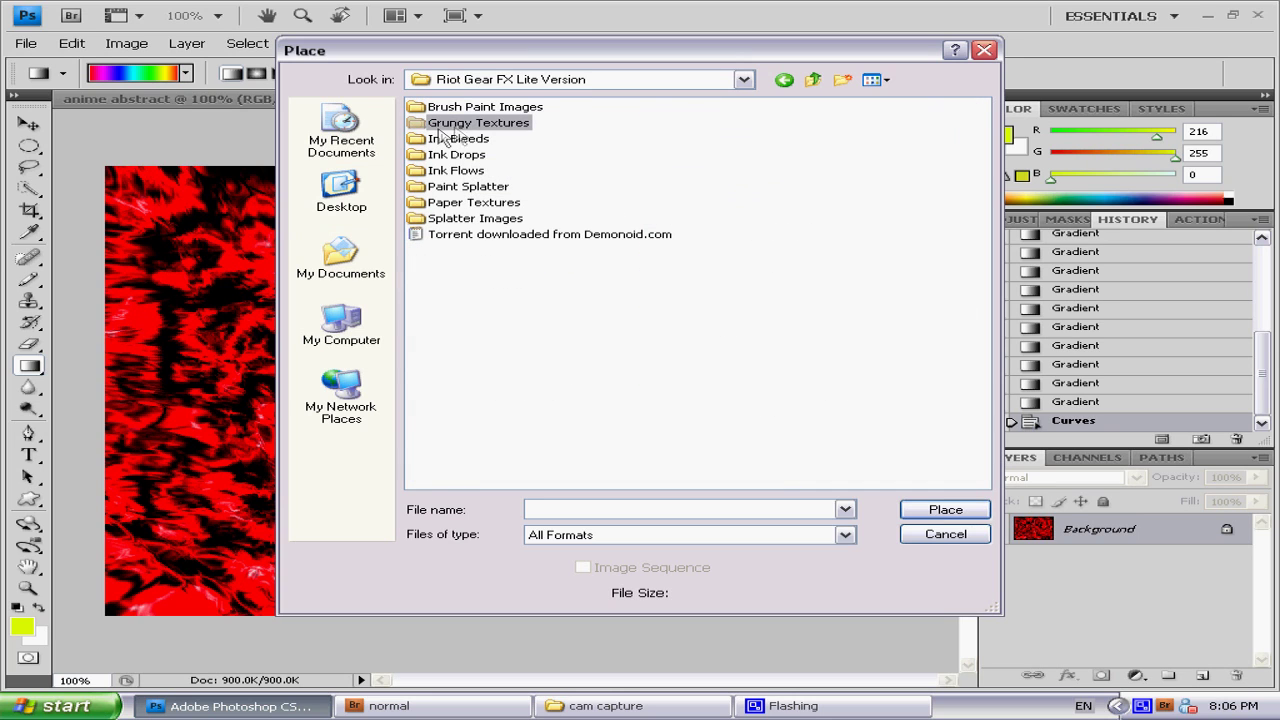
double_click(440, 128)
left_click(784, 79)
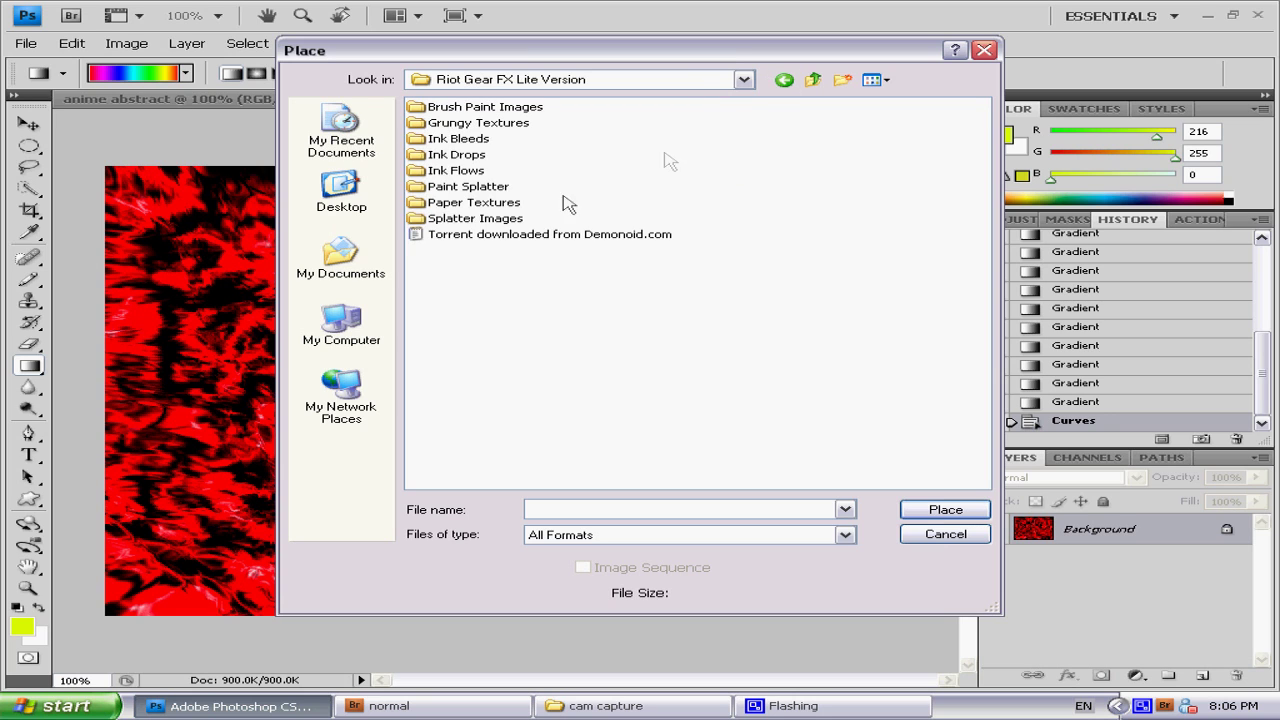
left_click(445, 204)
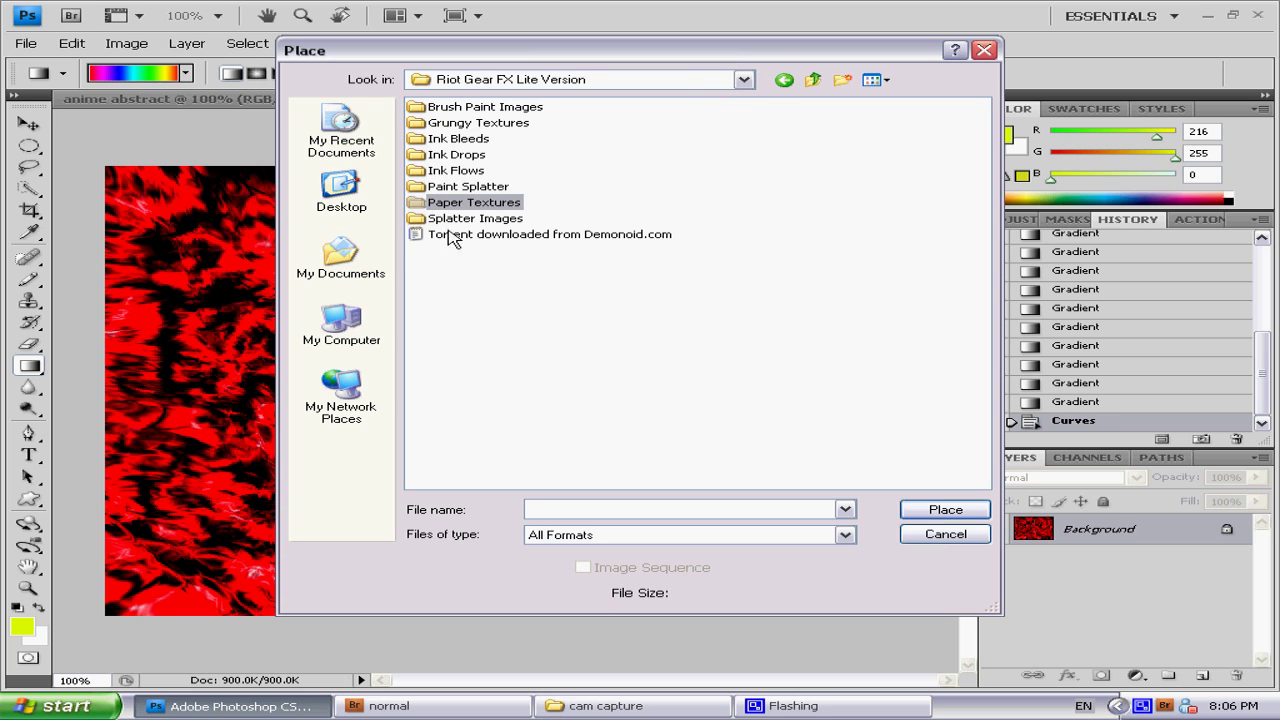
double_click(426, 202)
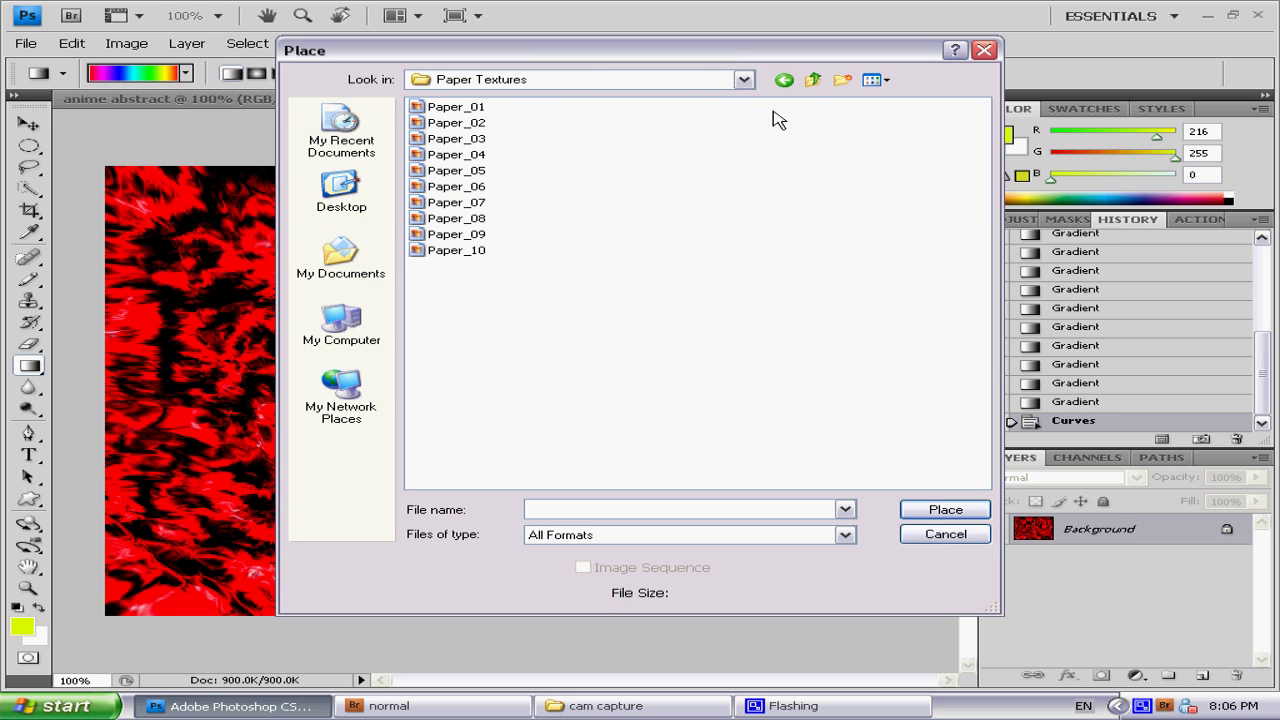
left_click(874, 80)
left_click(895, 101)
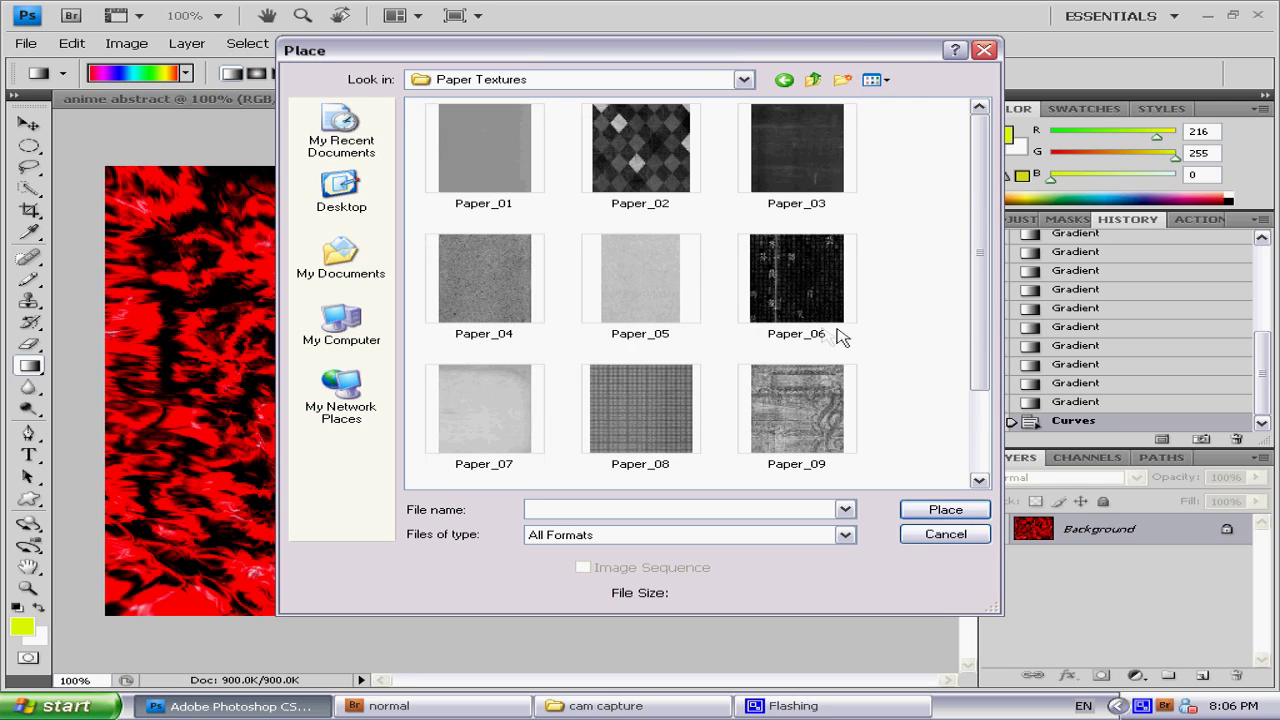
scroll(838, 338, "down", 2)
left_click(826, 292)
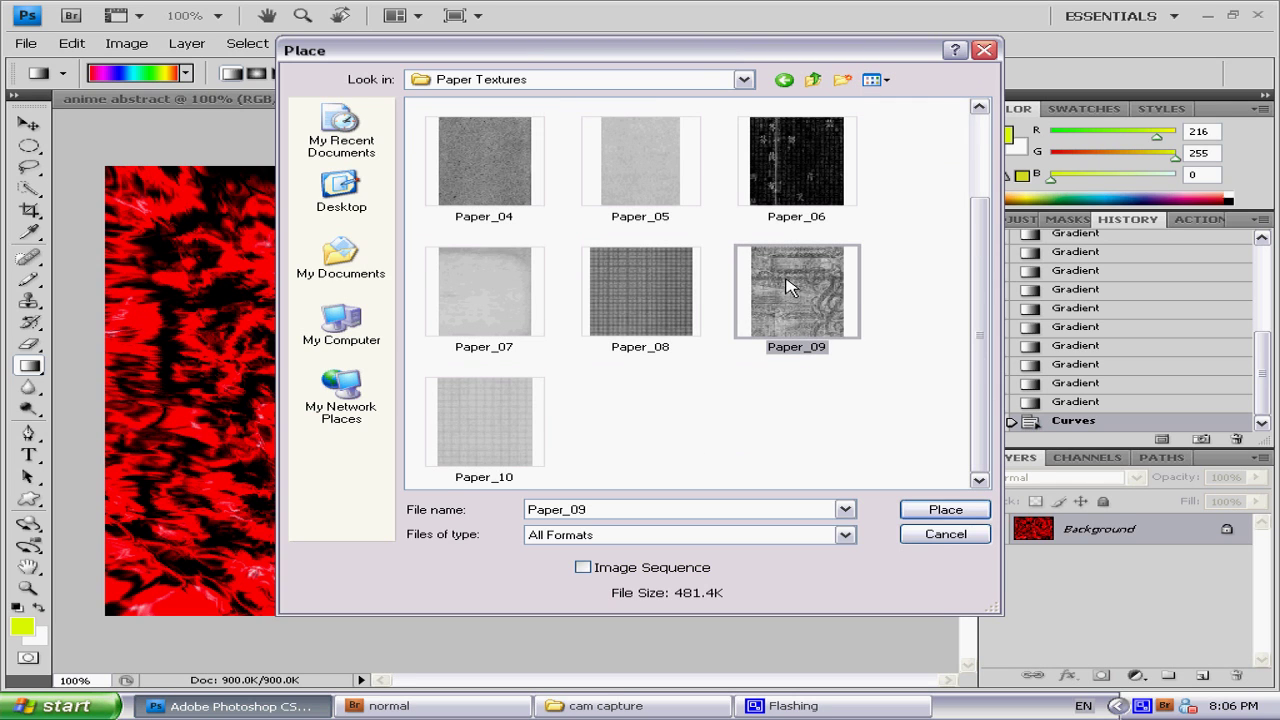
left_click(972, 514)
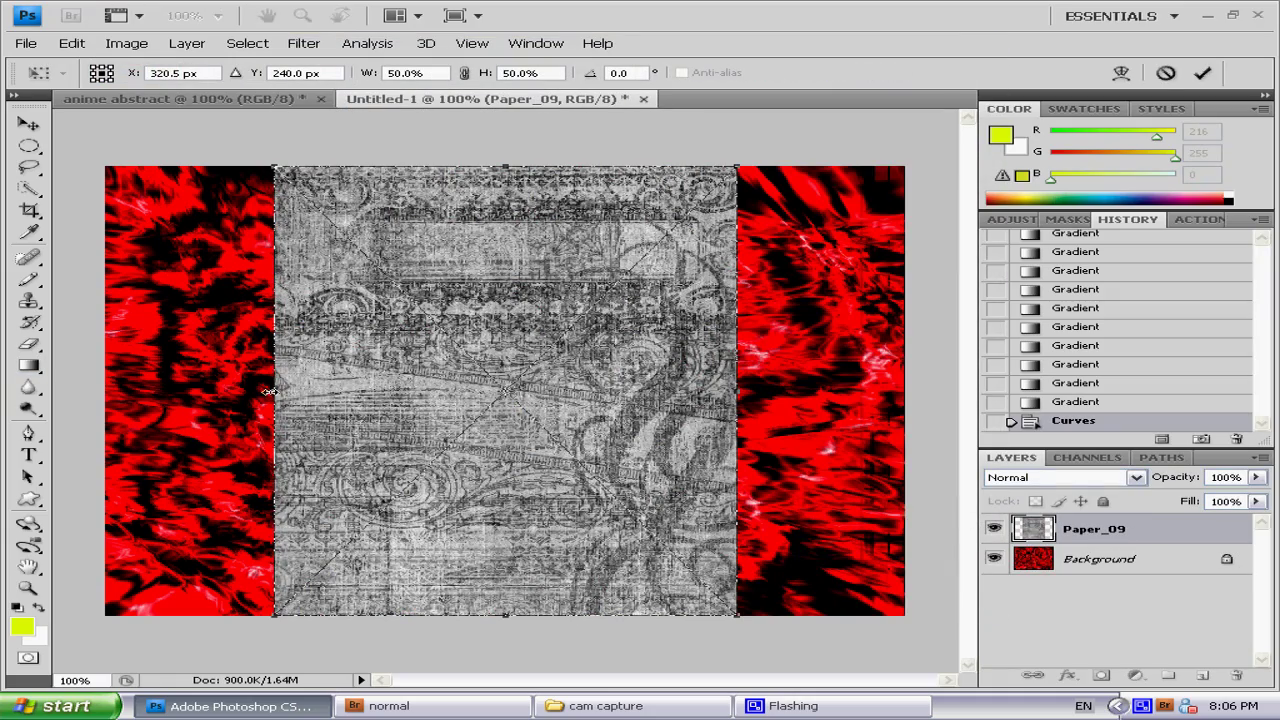
- Stretch Paper_09 to the canvas's left and right edges, set it to Multiply, and commit
left_click_drag(260, 390, 97, 393)
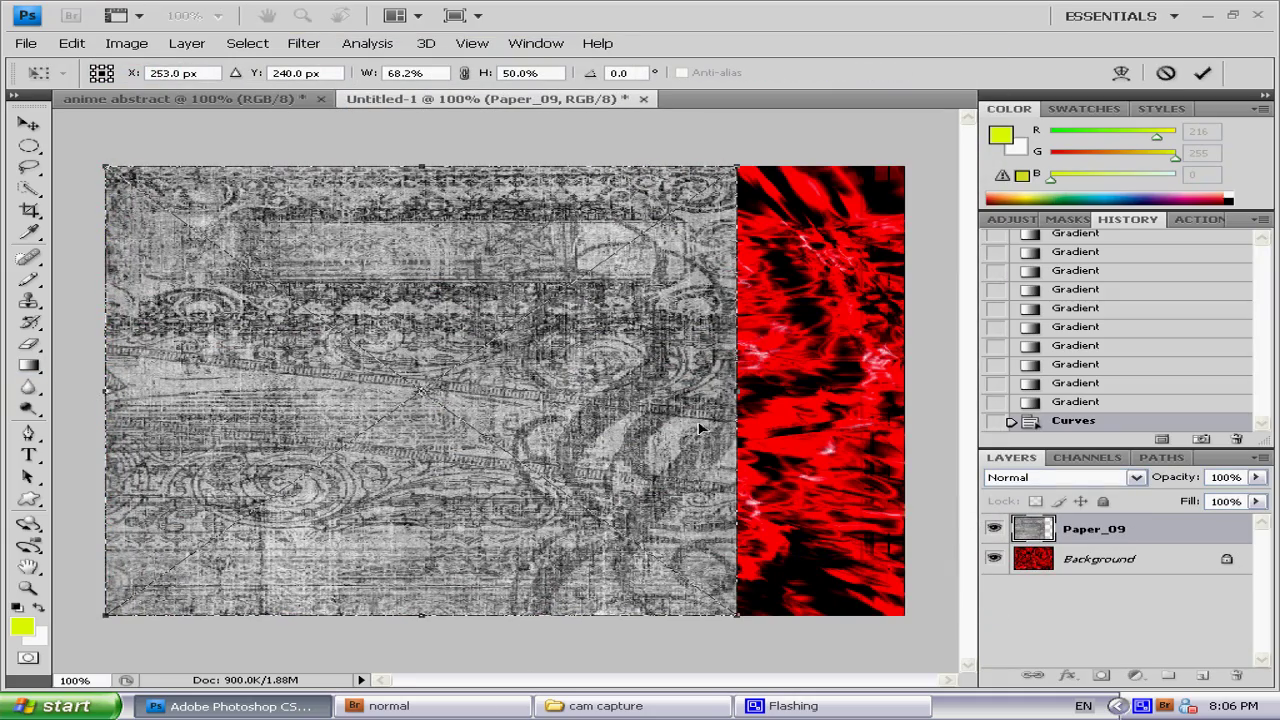
left_click_drag(737, 392, 904, 391)
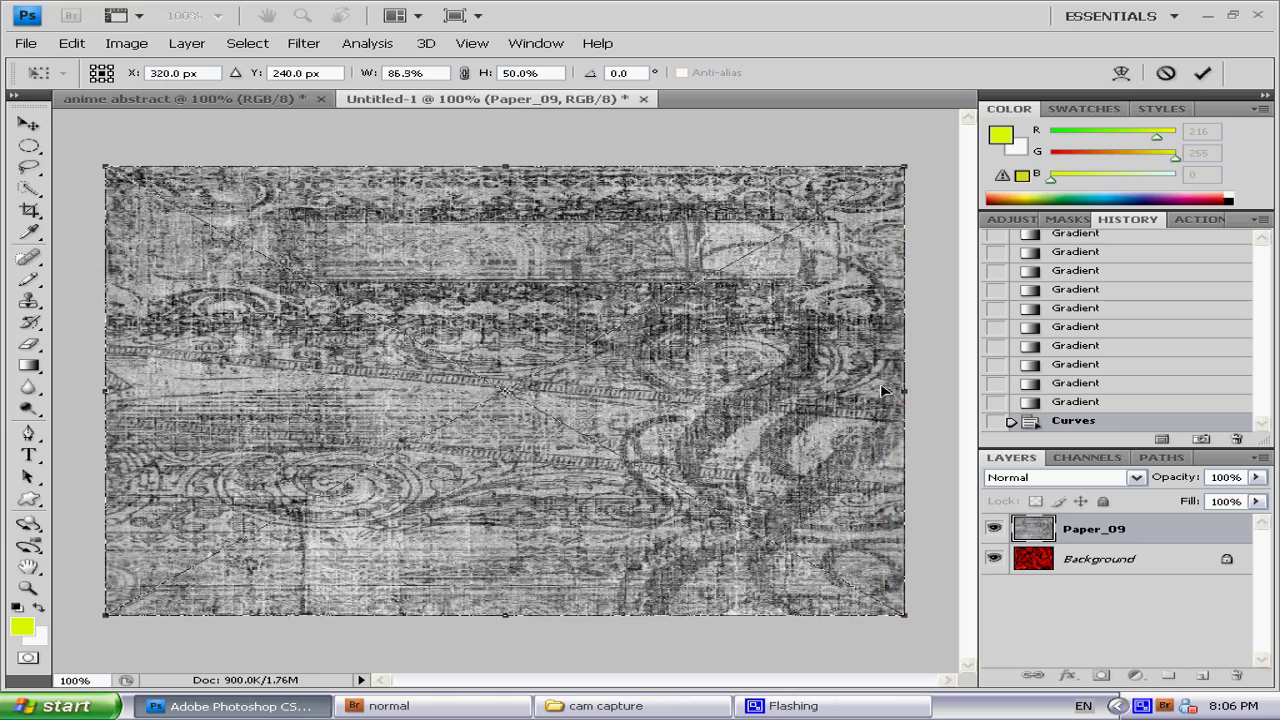
left_click(1136, 477)
left_click(1136, 477)
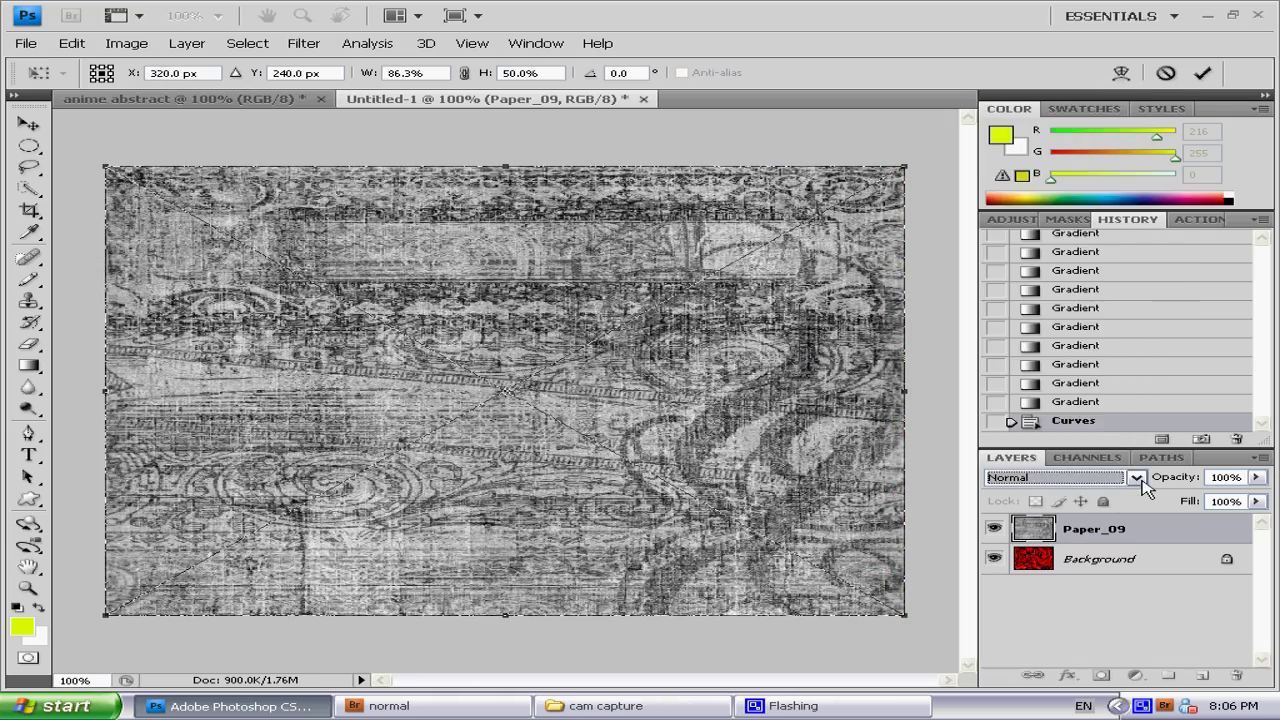
left_click(1136, 477)
left_click(1088, 252)
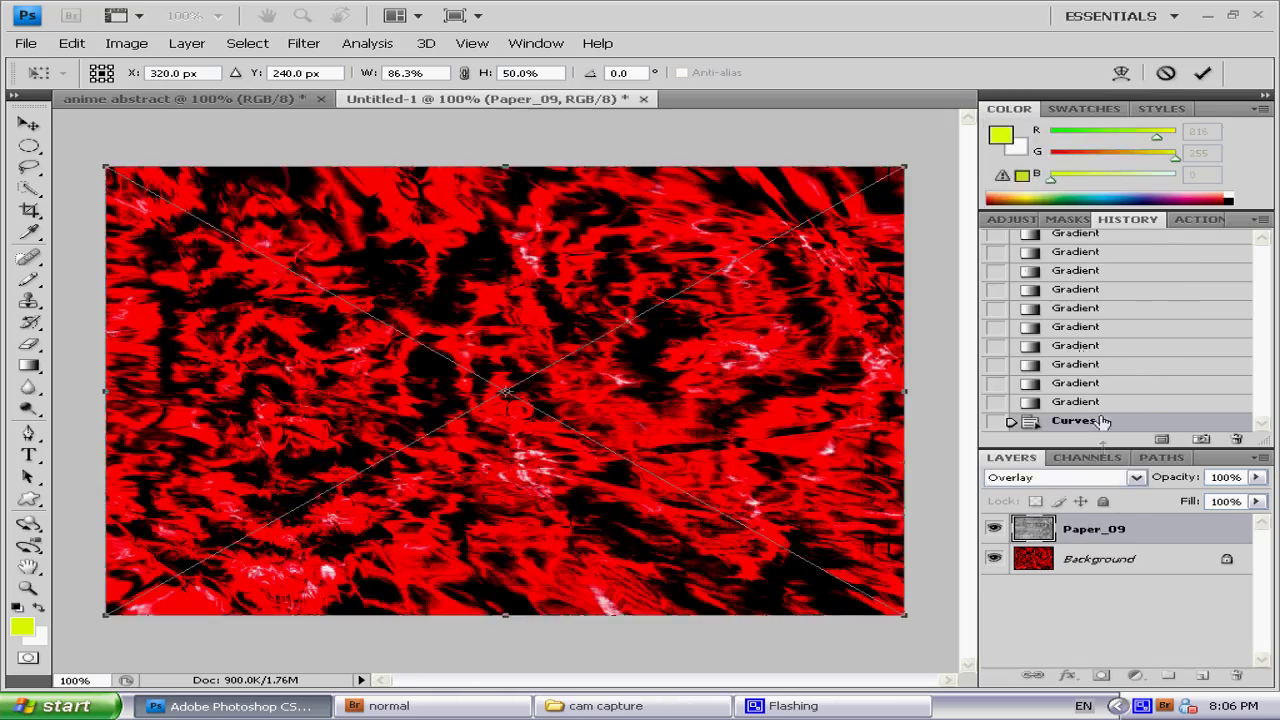
left_click(1136, 477)
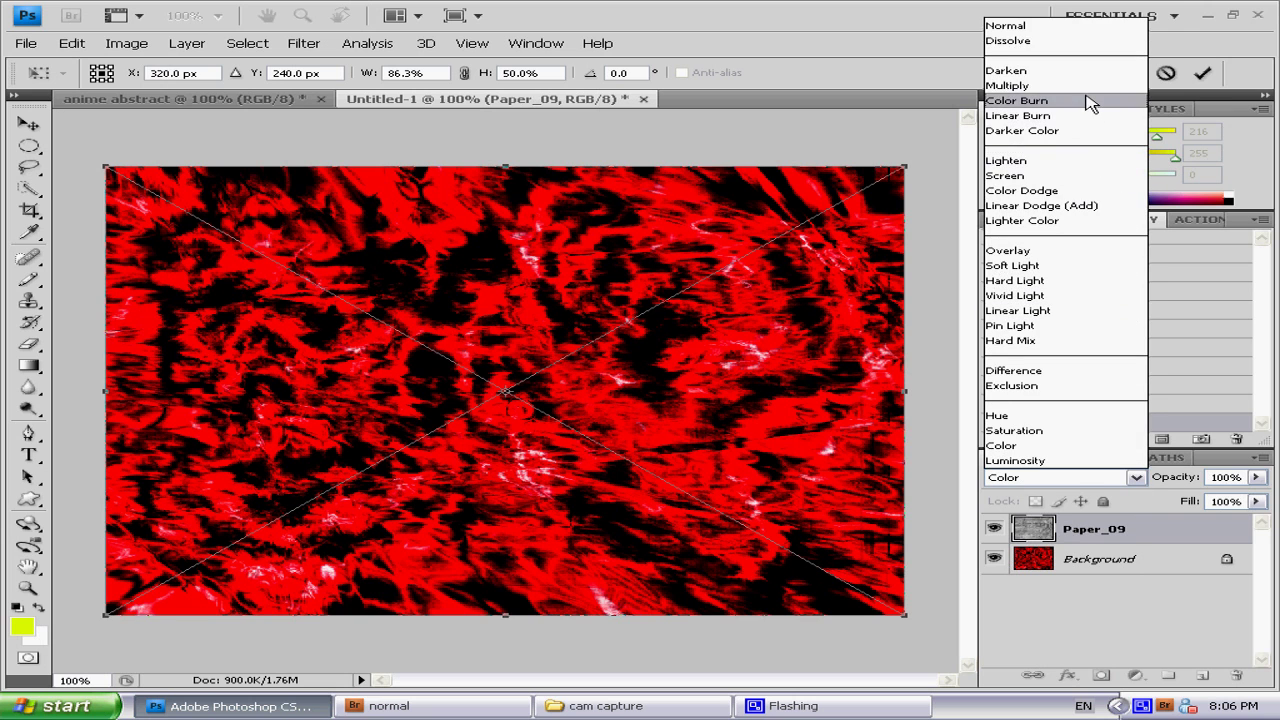
left_click(1088, 88)
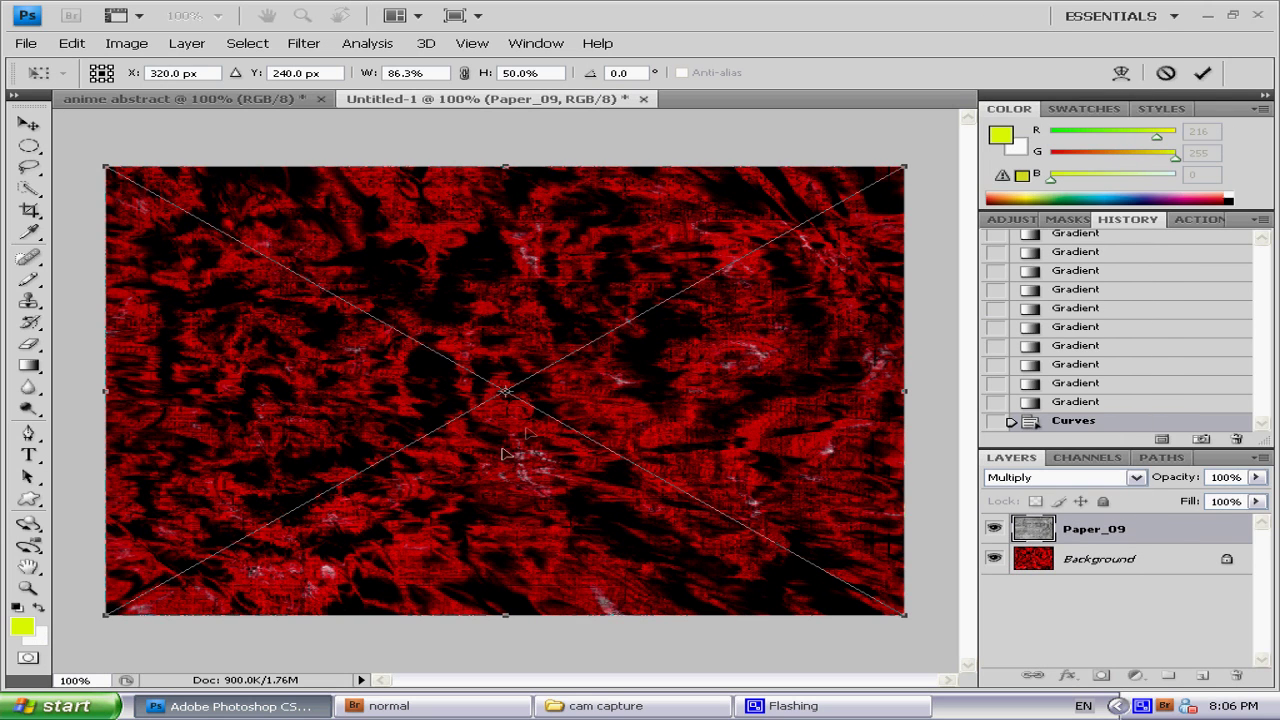
key("Return")
- Switch back to the Gradient tool and make Paper_09 the active layer
key("g")
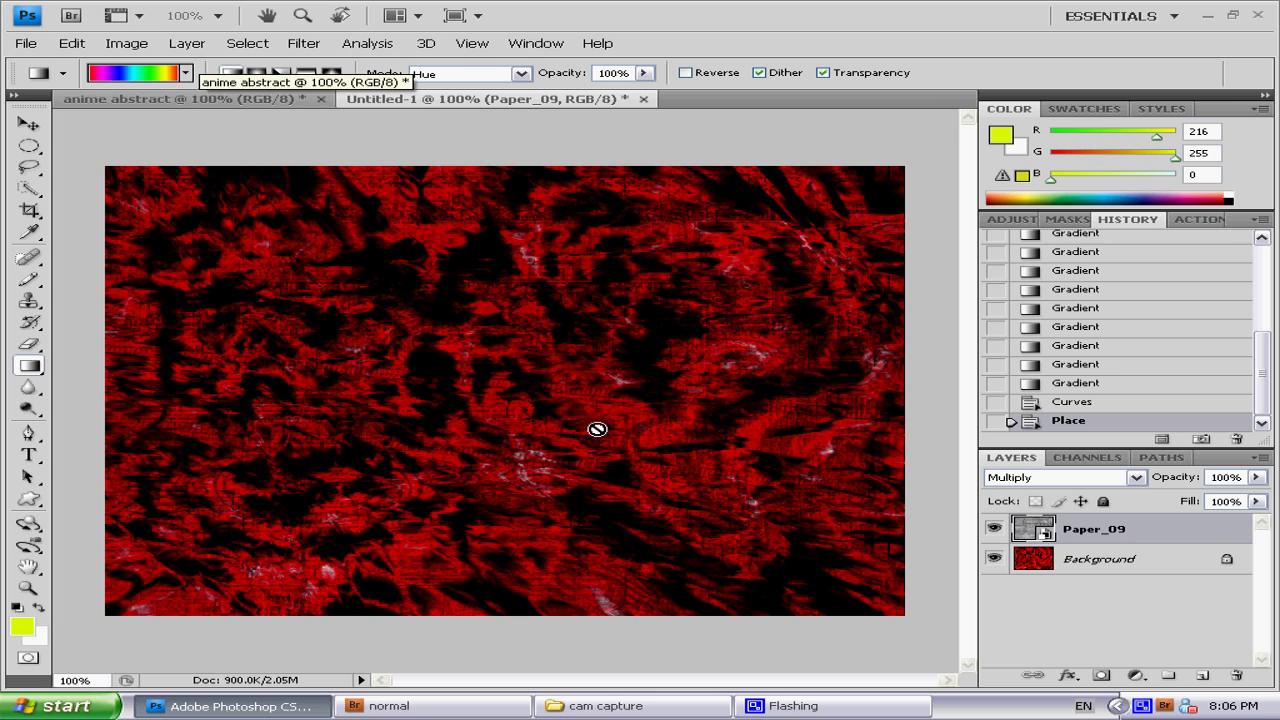
left_click(1105, 590)
left_click(1098, 540)
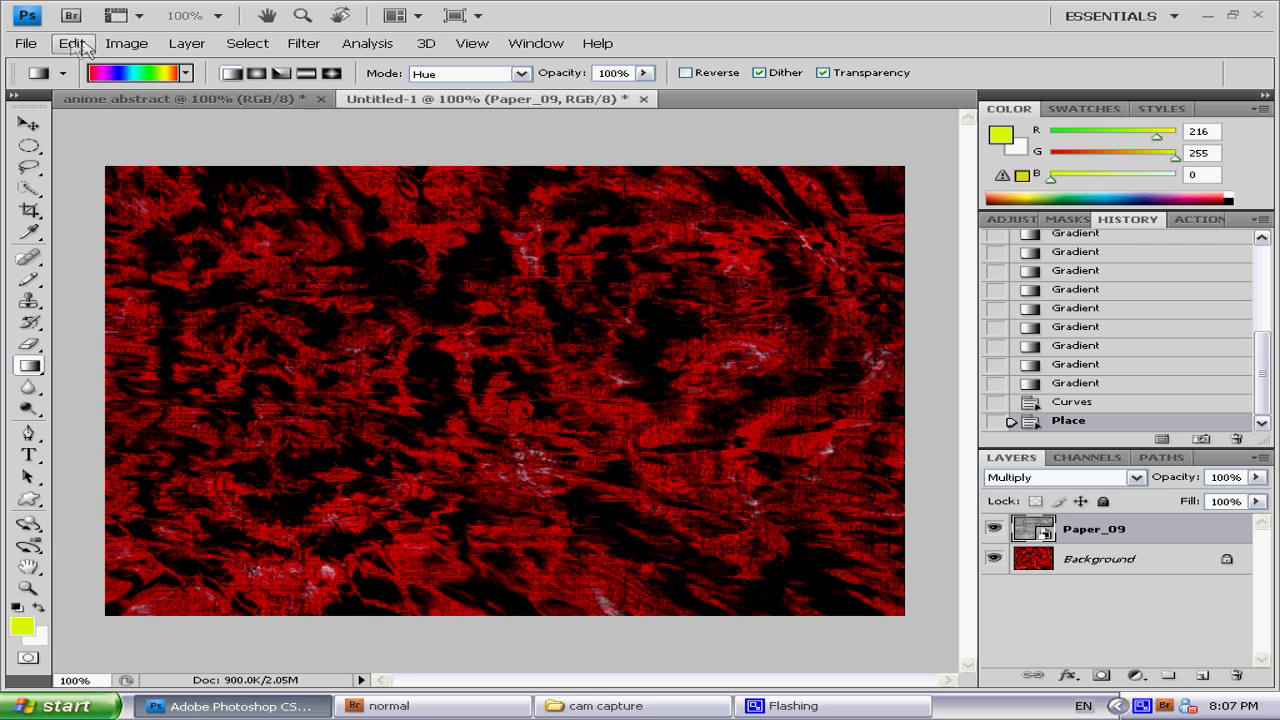
- Open the File menu to place another image into the artwork
left_click(27, 45)
- Place hellsing8 from ANIME!!!!!!!! > hellsing > normal as a new layer
left_click(52, 344)
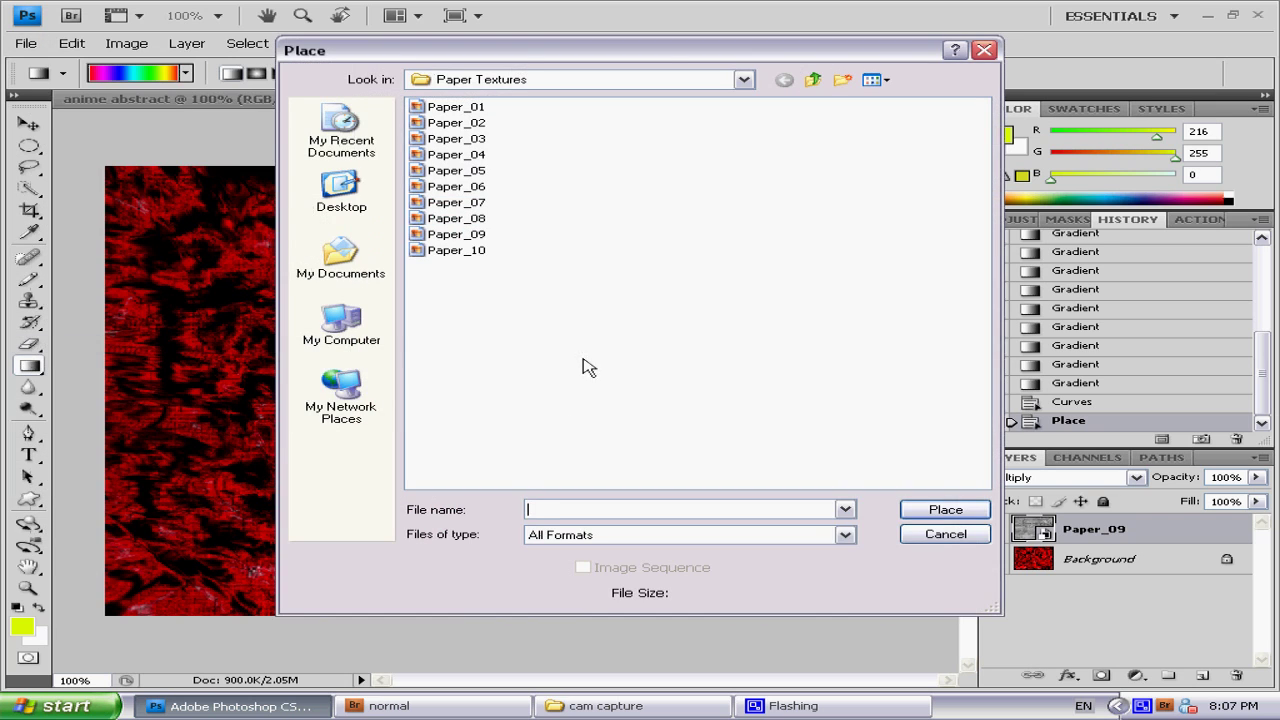
left_click(330, 198)
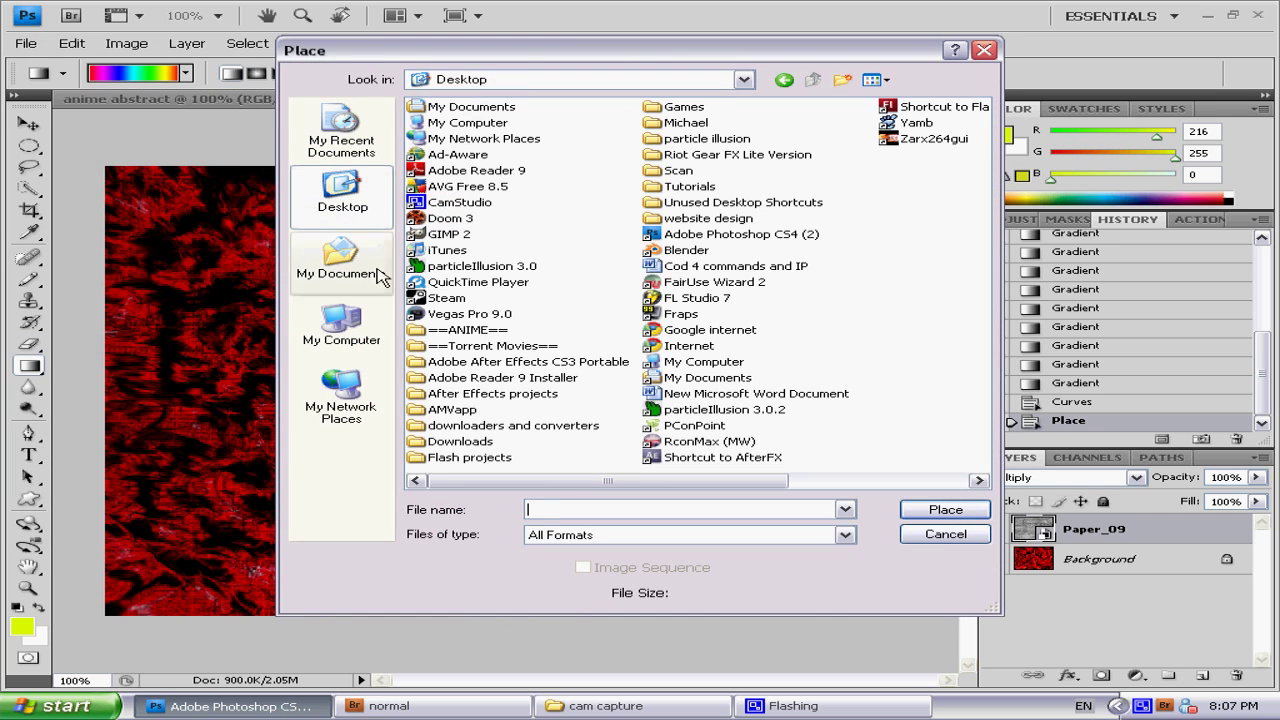
double_click(682, 123)
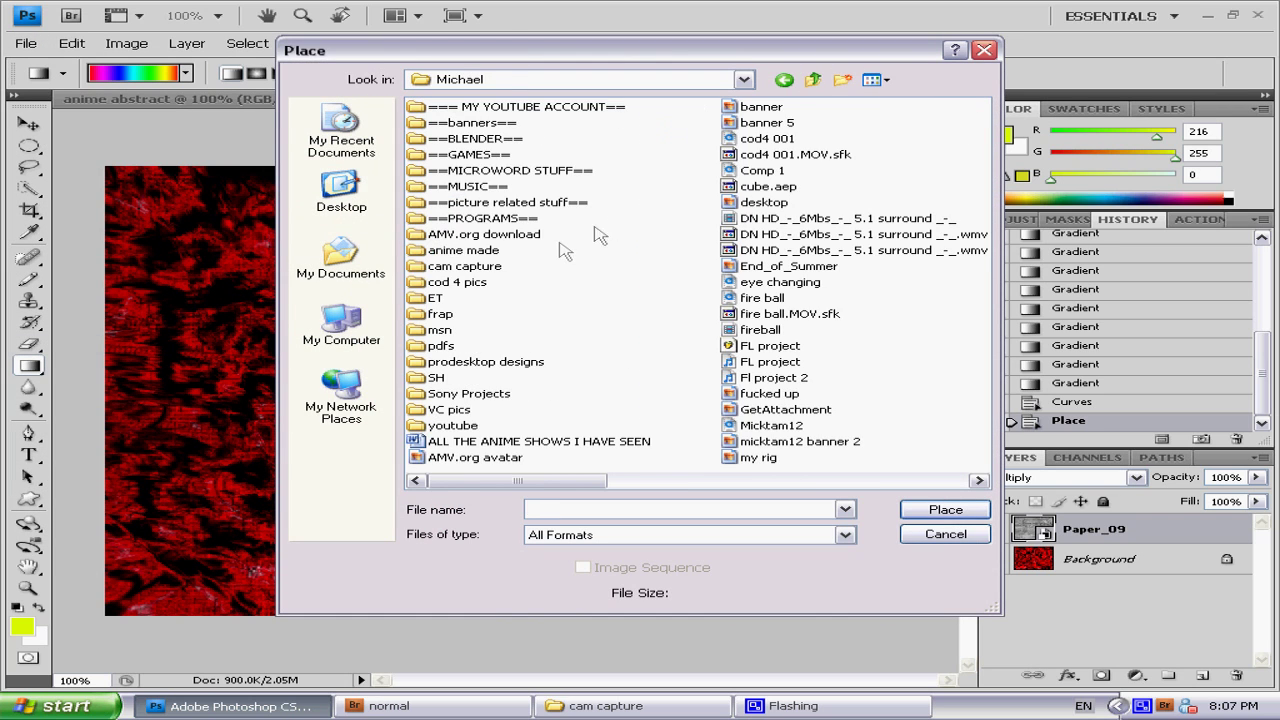
double_click(497, 203)
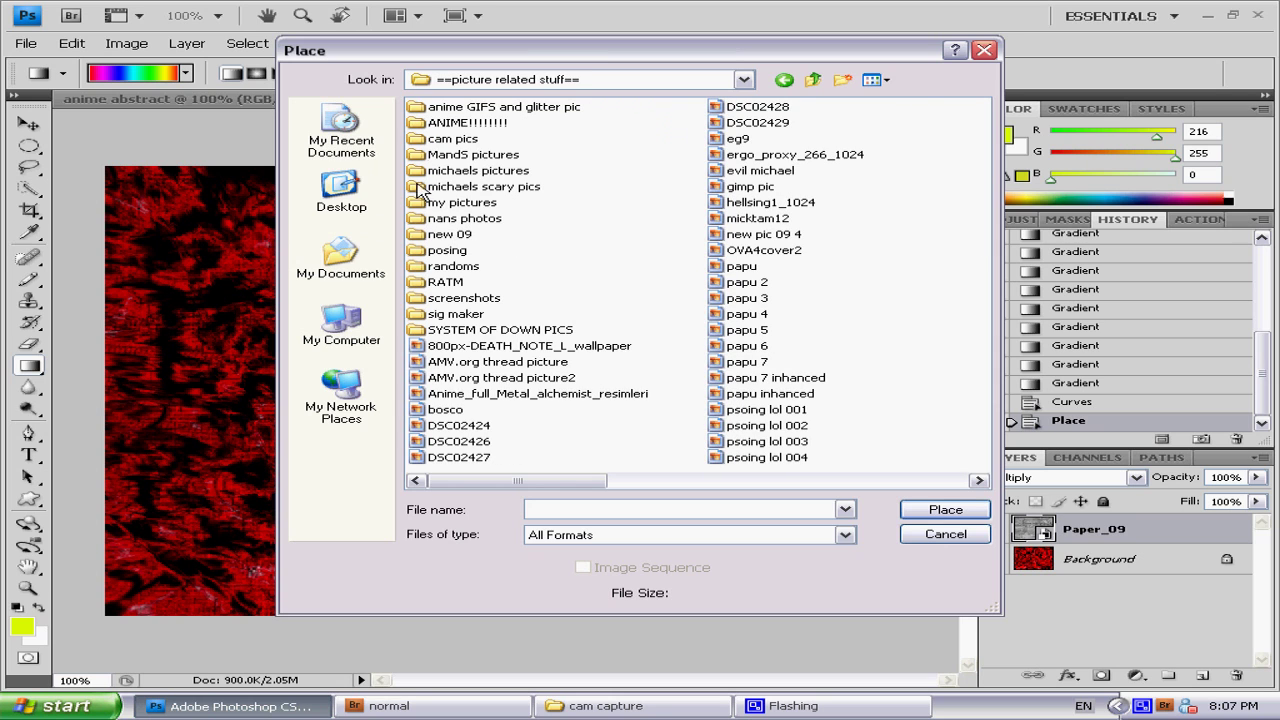
double_click(423, 123)
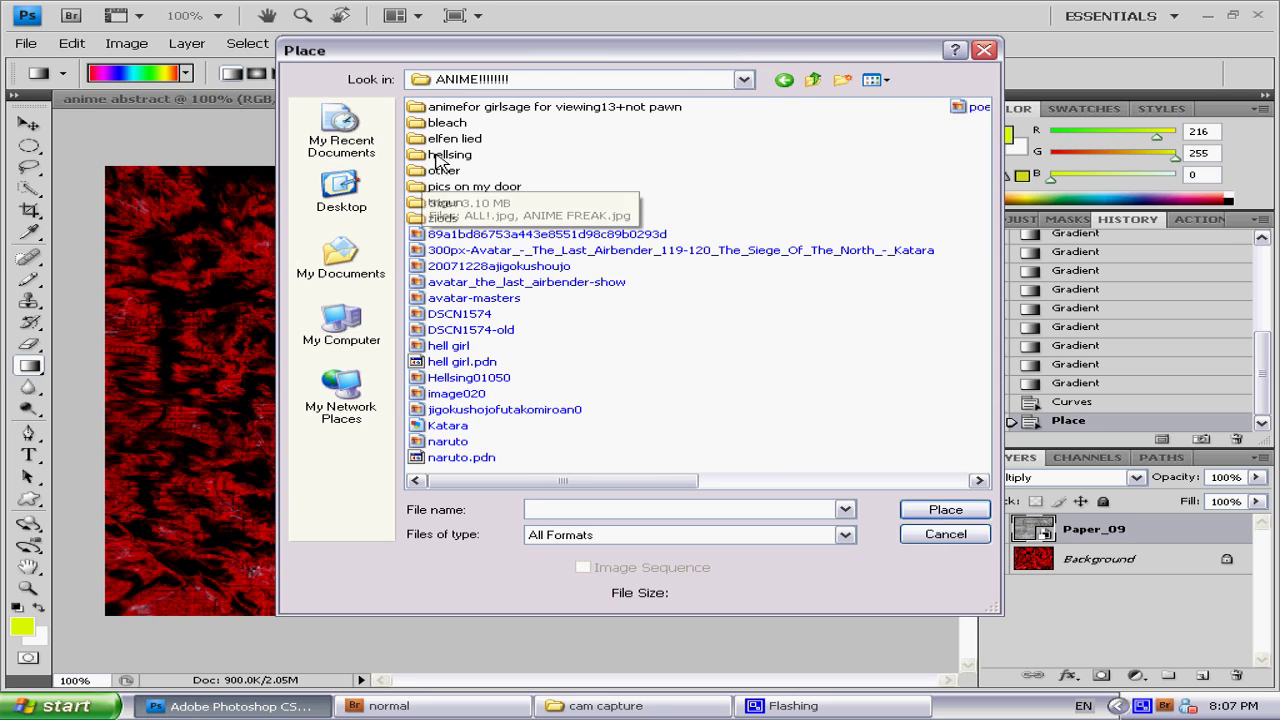
double_click(447, 155)
double_click(435, 123)
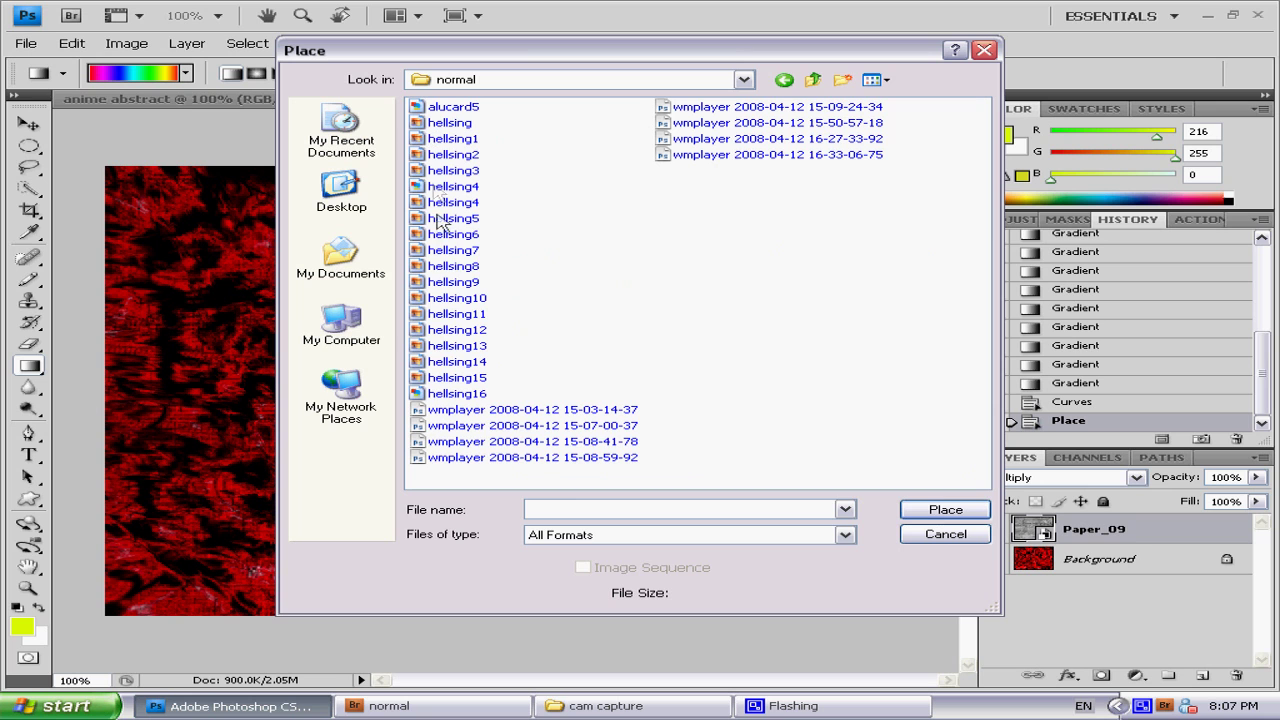
left_click(445, 266)
left_click(925, 510)
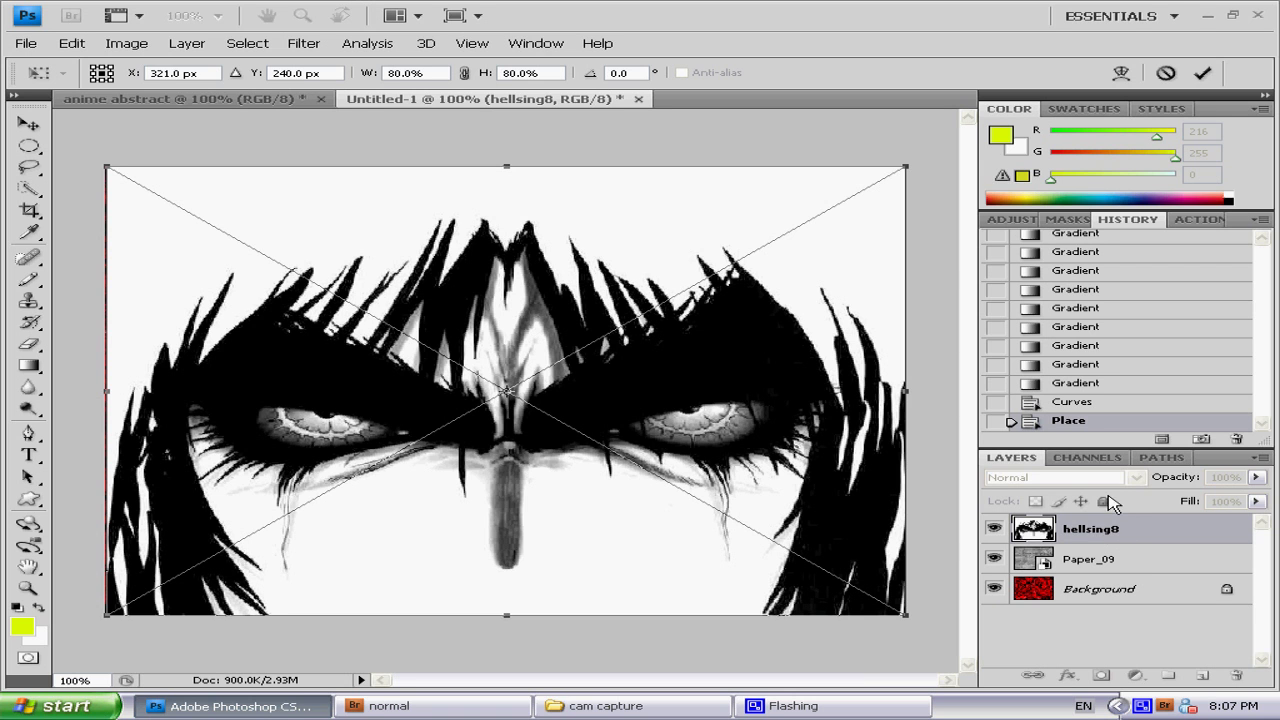
- Commit the placed hellsing8 image and set its layer to Multiply after trying Linear Burn
key("Return")
scroll(1137, 478, "down", 5)
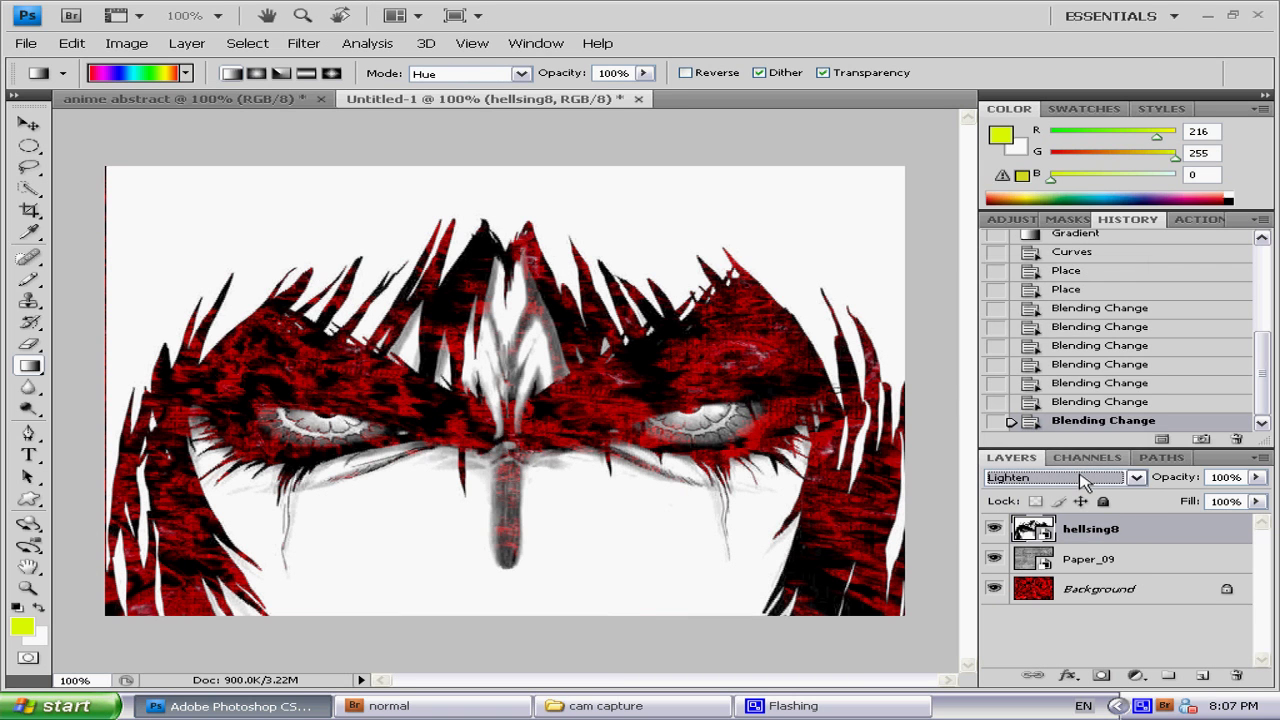
left_click(1060, 477)
left_click(1018, 115)
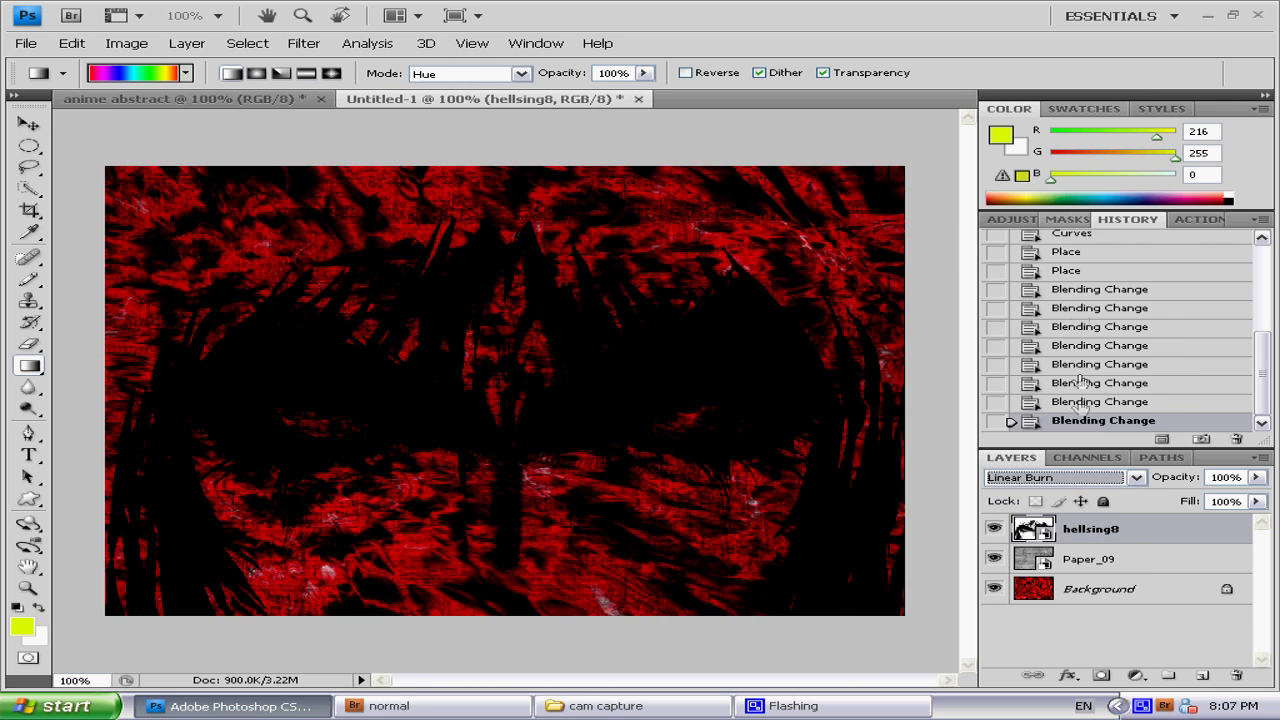
left_click(1080, 477)
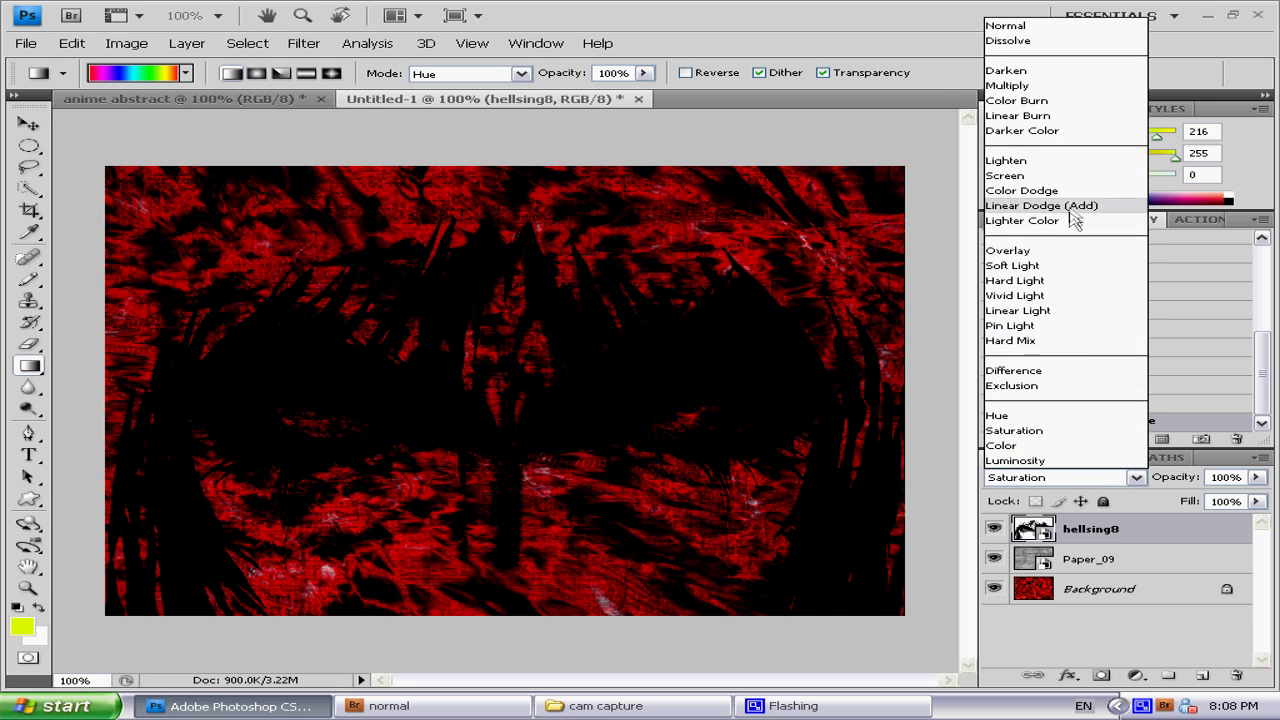
left_click(1030, 115)
left_click(1078, 477)
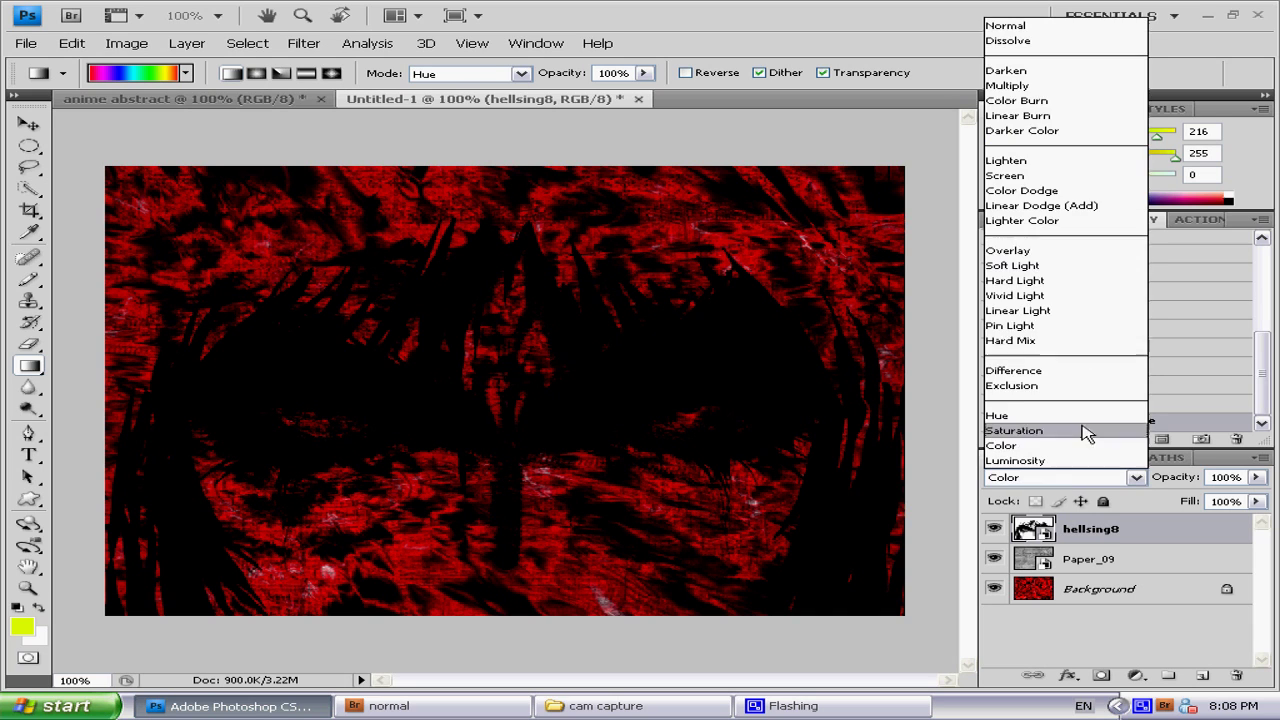
left_click(1078, 84)
- Move the eyes layer about 107 px lower, then select the Background layer
left_click(28, 123)
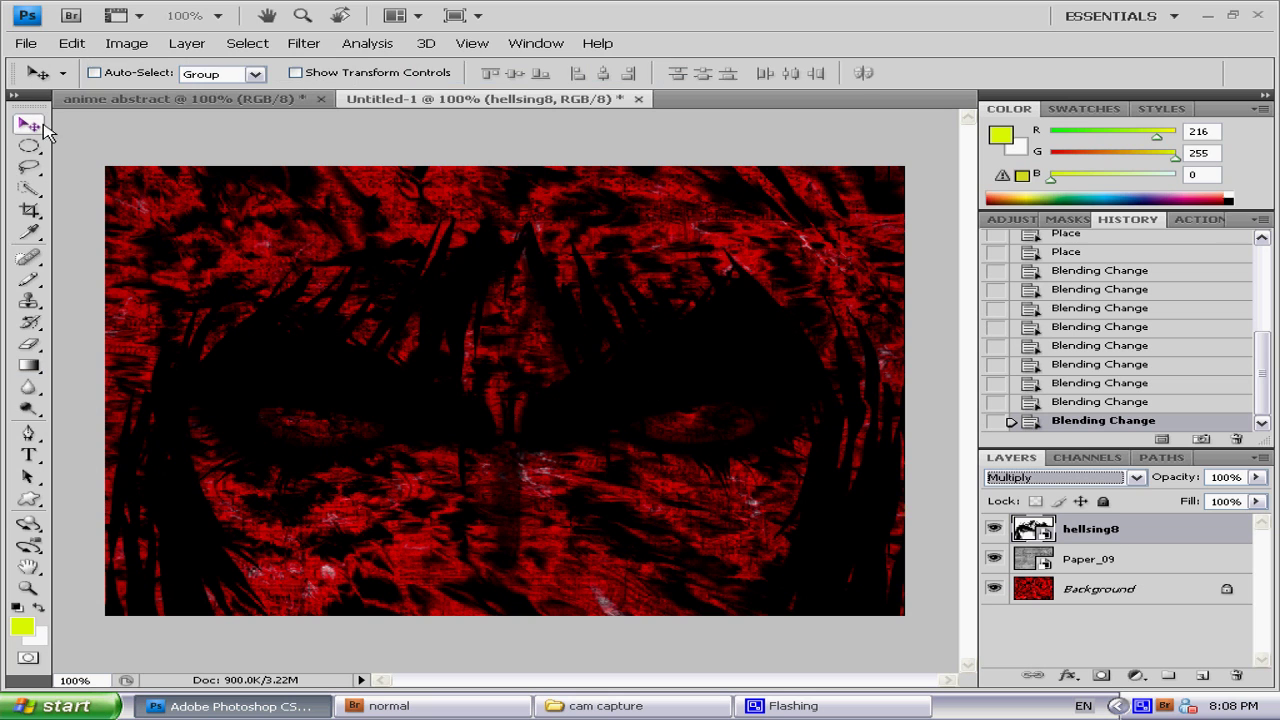
mouse_move(590, 400)
left_mouse_down()
mouse_move(588, 507)
mouse_move(603, 303)
mouse_move(589, 269)
mouse_move(603, 366)
mouse_move(586, 410)
mouse_move(582, 391)
left_mouse_up()
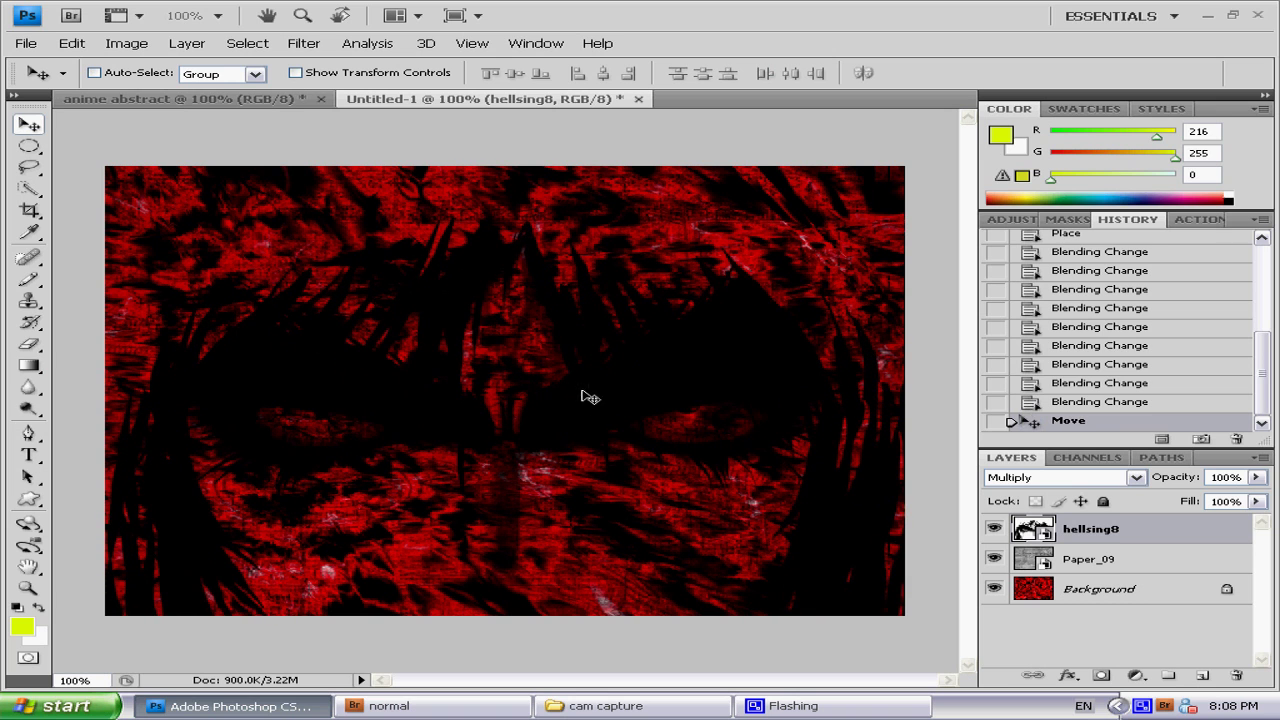
left_click(1043, 597)
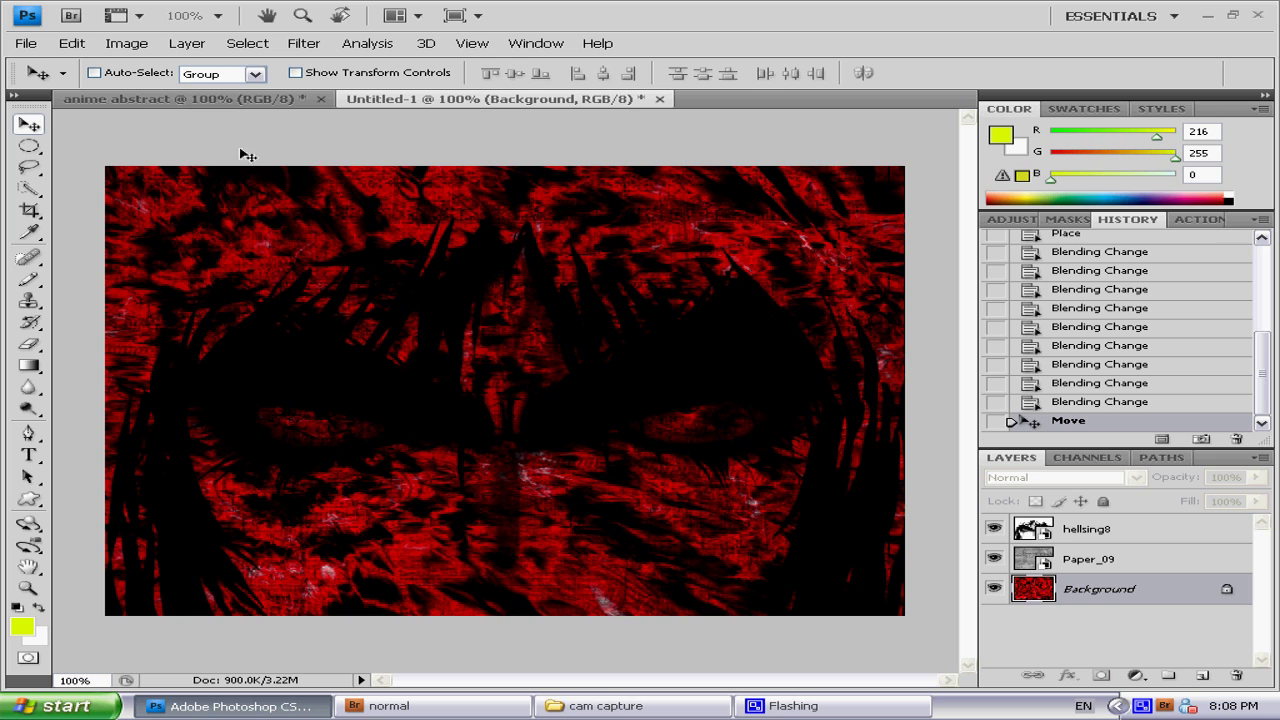
- Apply Levels to the Background with midtone gamma 3.08, leaving black and white points unchanged
left_click(126, 43)
mouse_move(140, 89)
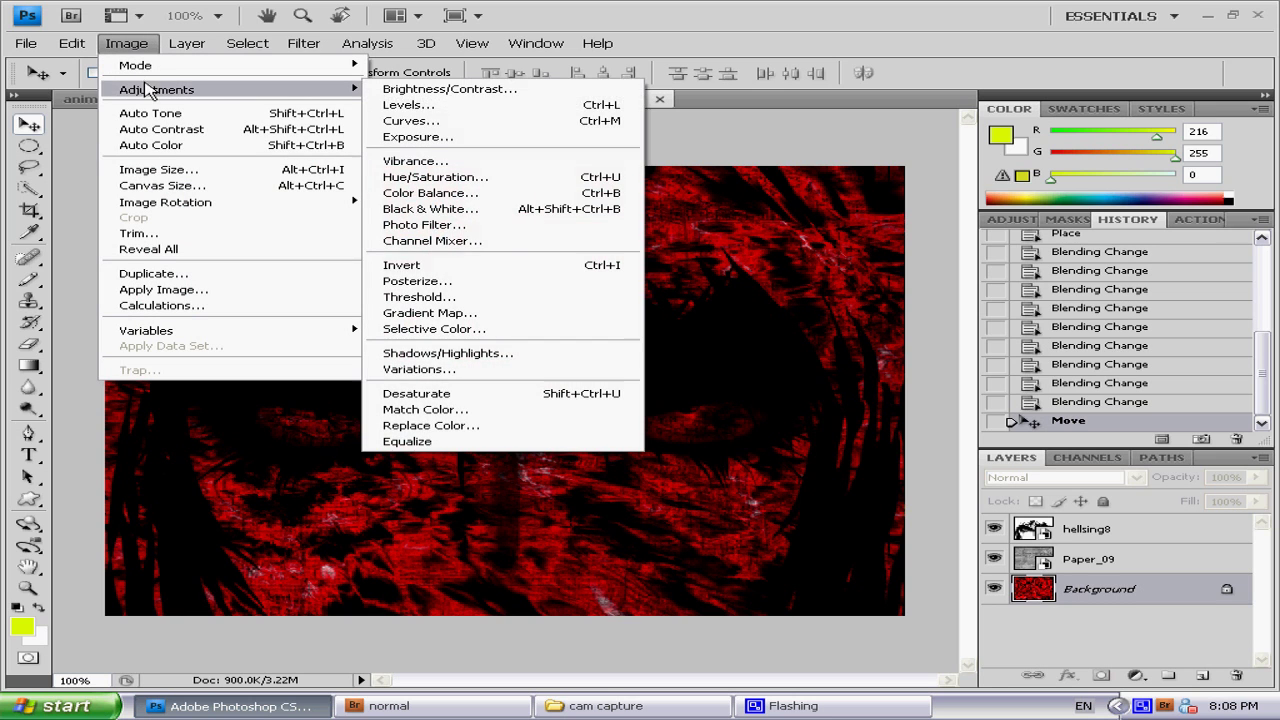
left_click(409, 104)
left_click_drag(566, 120, 950, 137)
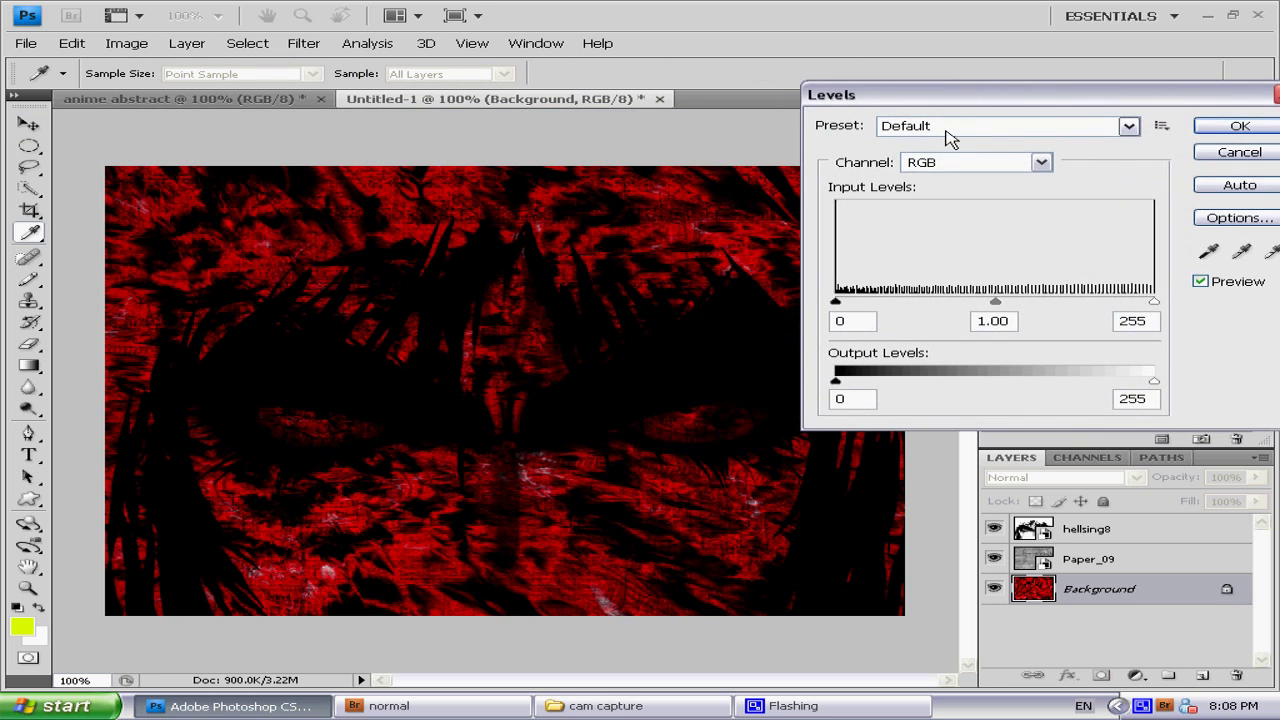
left_click_drag(836, 302, 810, 310)
left_click_drag(995, 302, 875, 303)
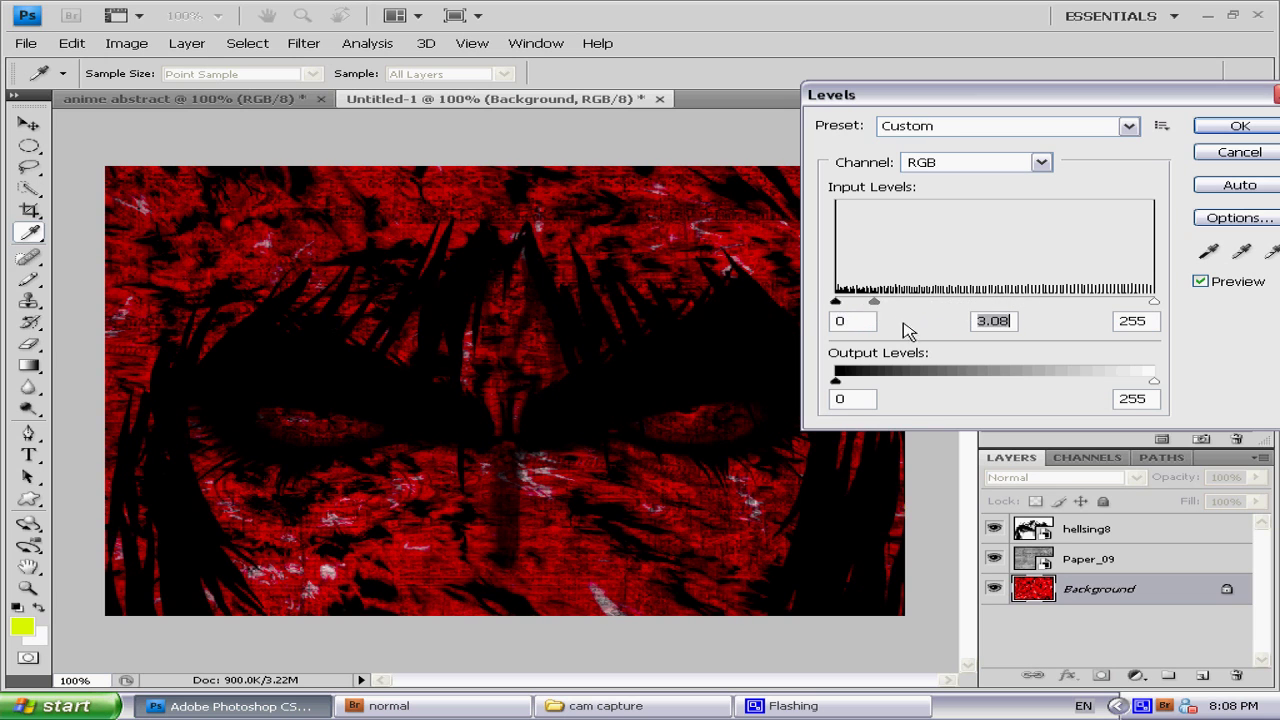
mouse_move(1152, 303)
left_mouse_down()
mouse_move(949, 303)
mouse_move(1160, 303)
left_mouse_up()
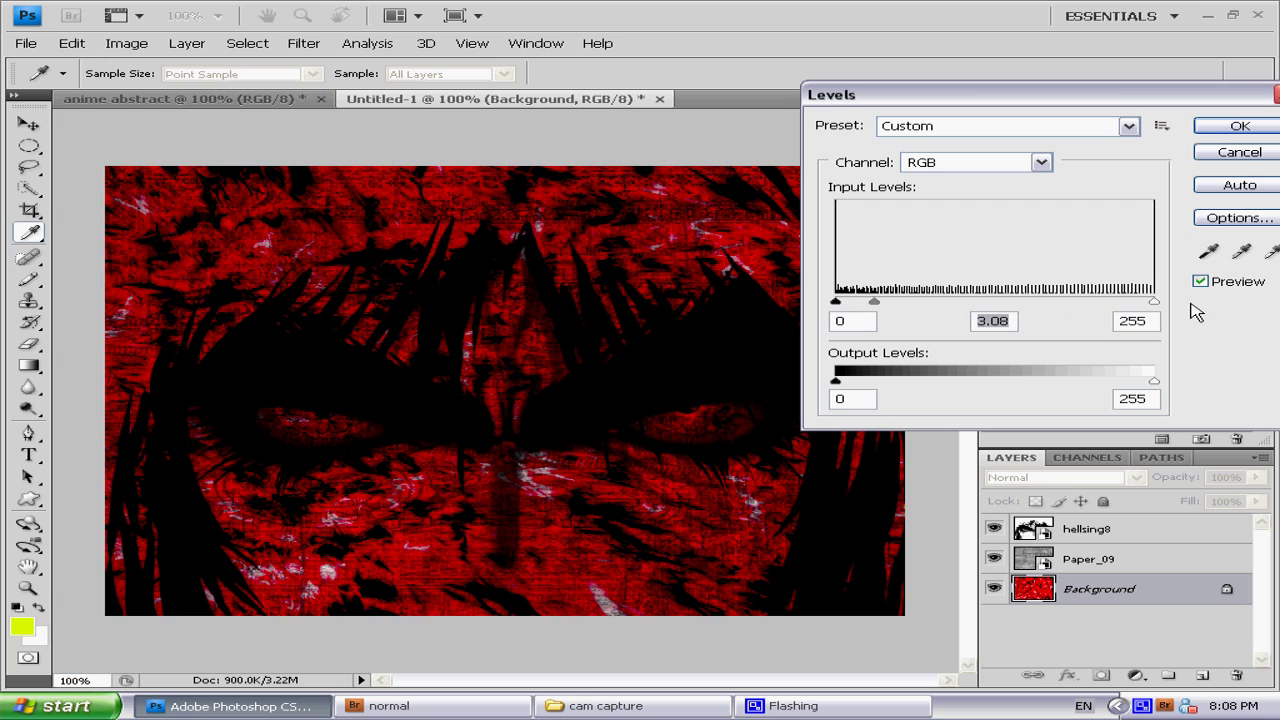
left_click(1245, 126)
left_click(126, 43)
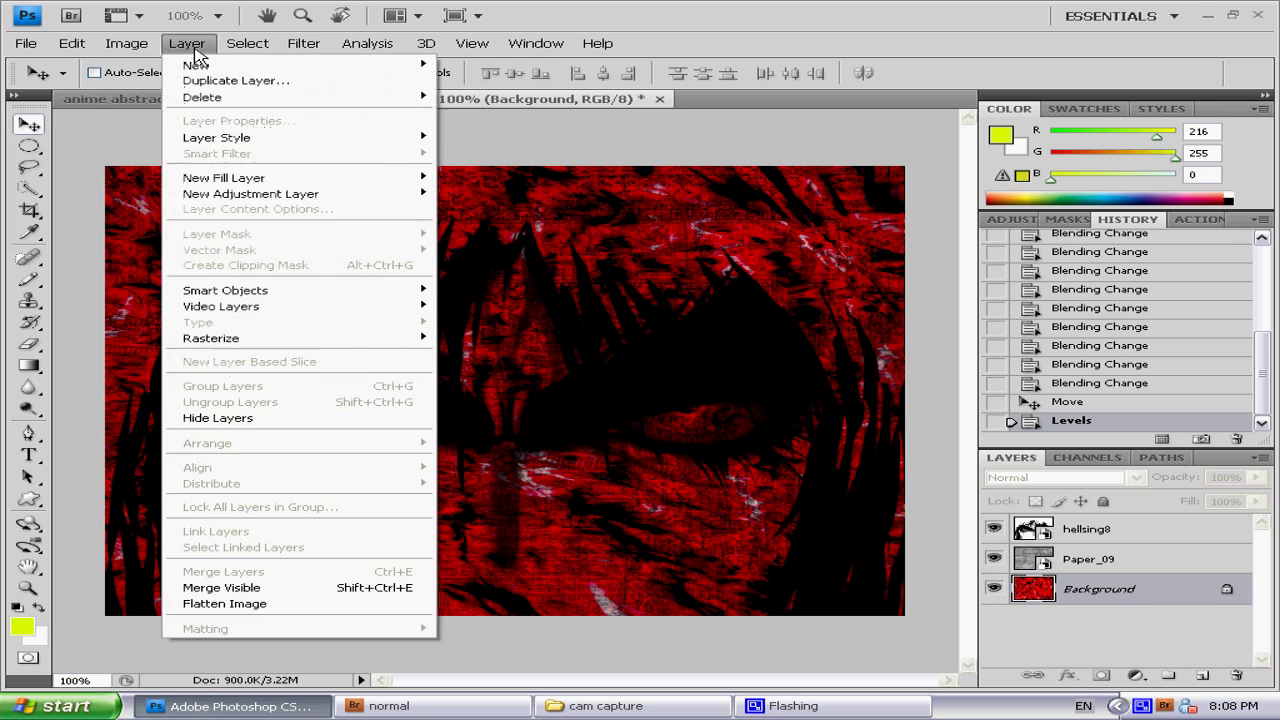
- Apply an Exposure adjustment with Exposure and Offset nudged slightly below zero
mouse_move(150, 89)
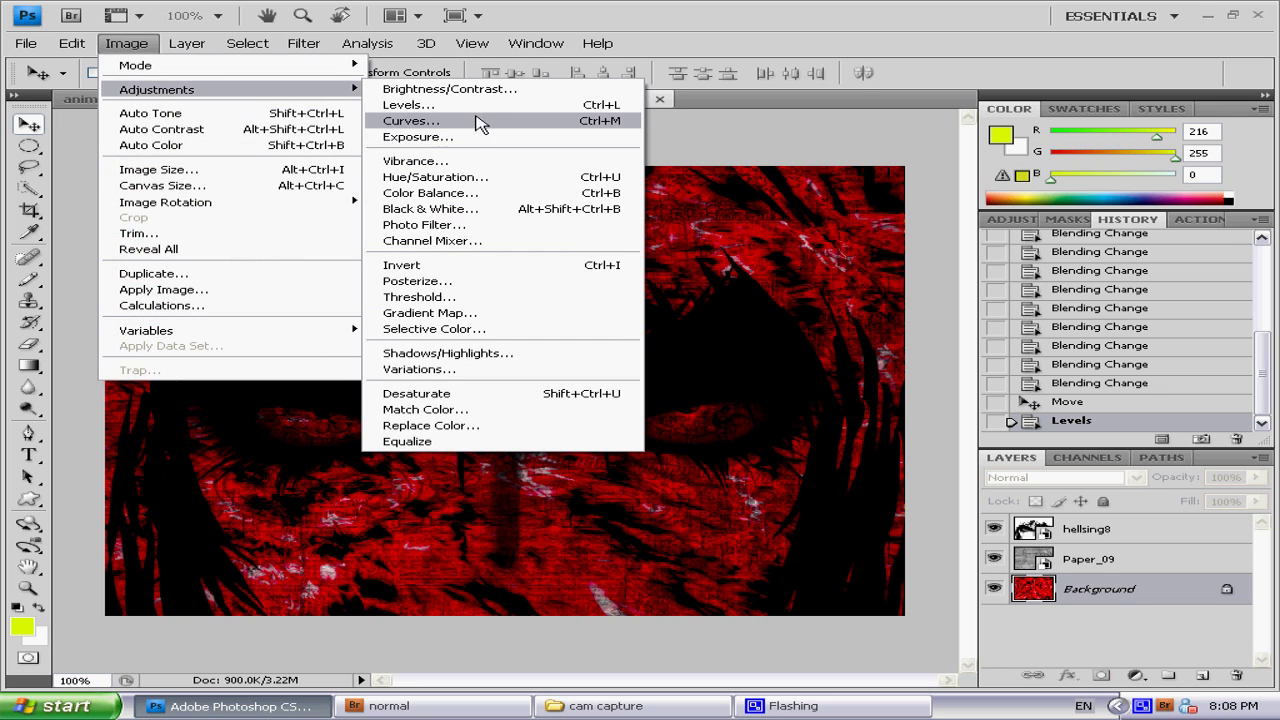
left_click(474, 138)
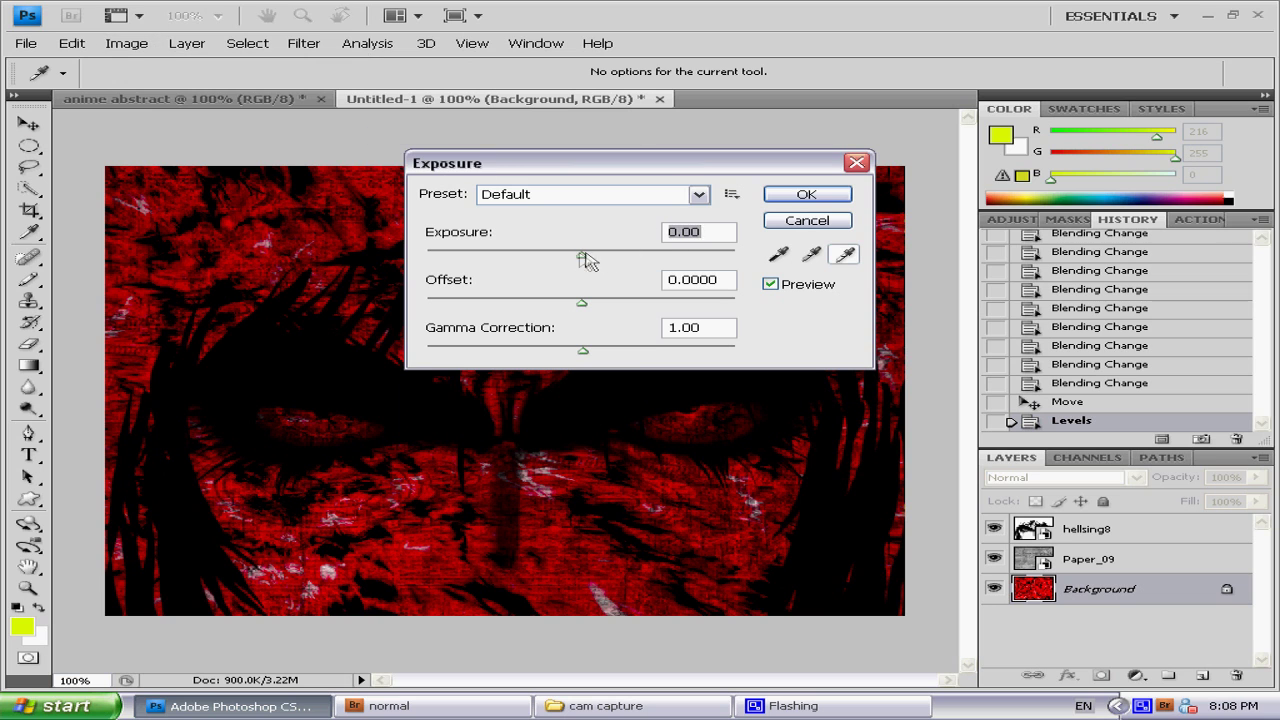
mouse_move(584, 256)
left_mouse_down()
mouse_move(609, 257)
mouse_move(578, 257)
left_mouse_up()
mouse_move(582, 306)
left_mouse_down()
mouse_move(622, 305)
mouse_move(573, 307)
left_mouse_up()
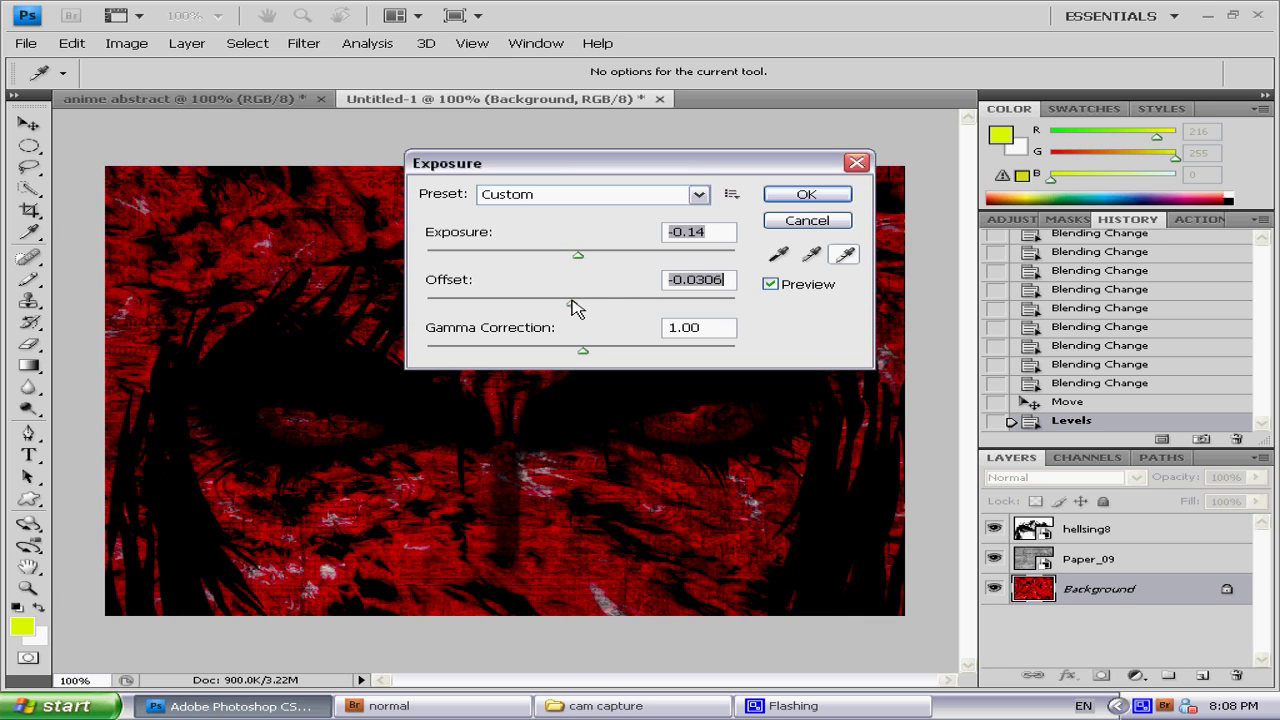
left_click(806, 194)
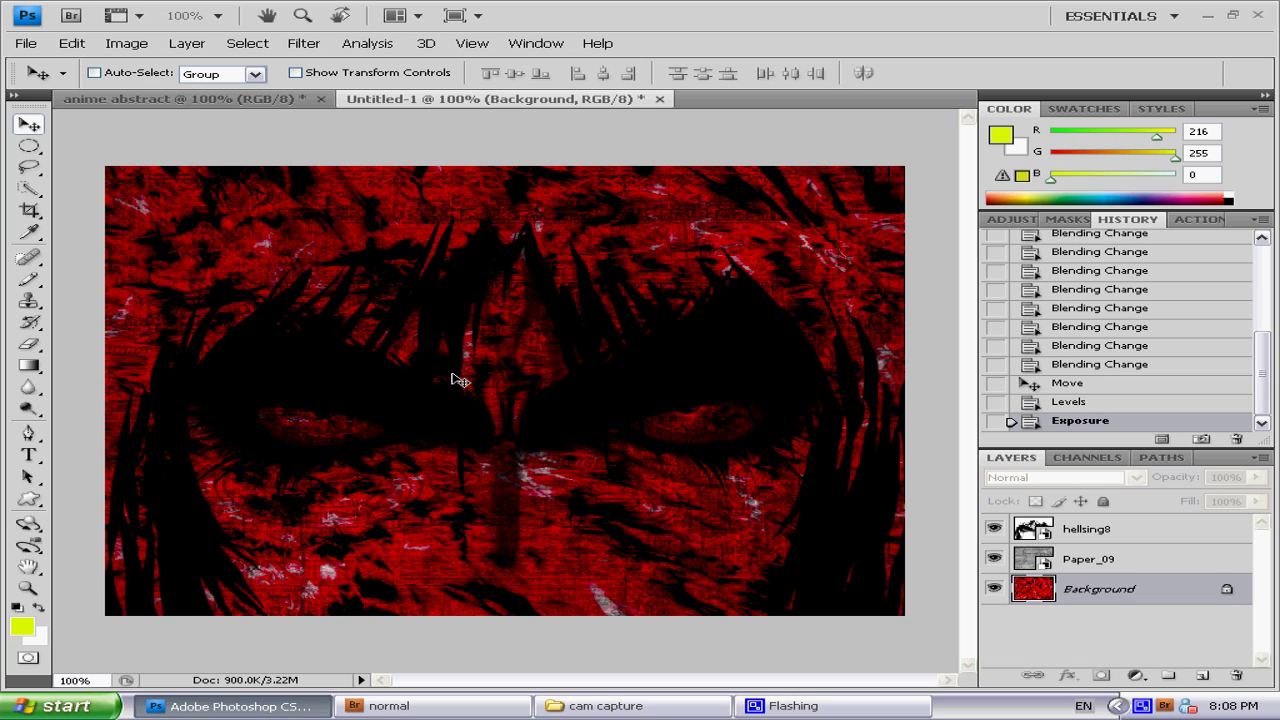
- Merge hellsing8, Paper_09 and Background into one layer with Merge Visible
right_click(1118, 585)
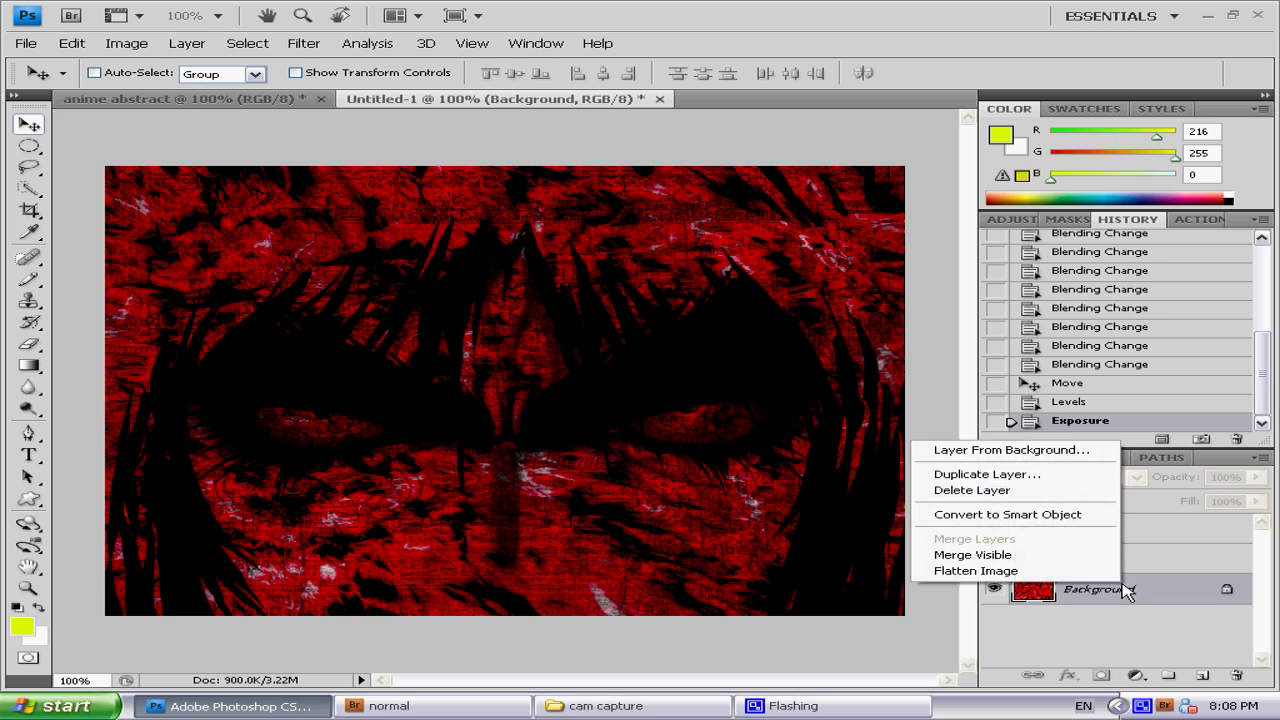
left_click(1056, 562)
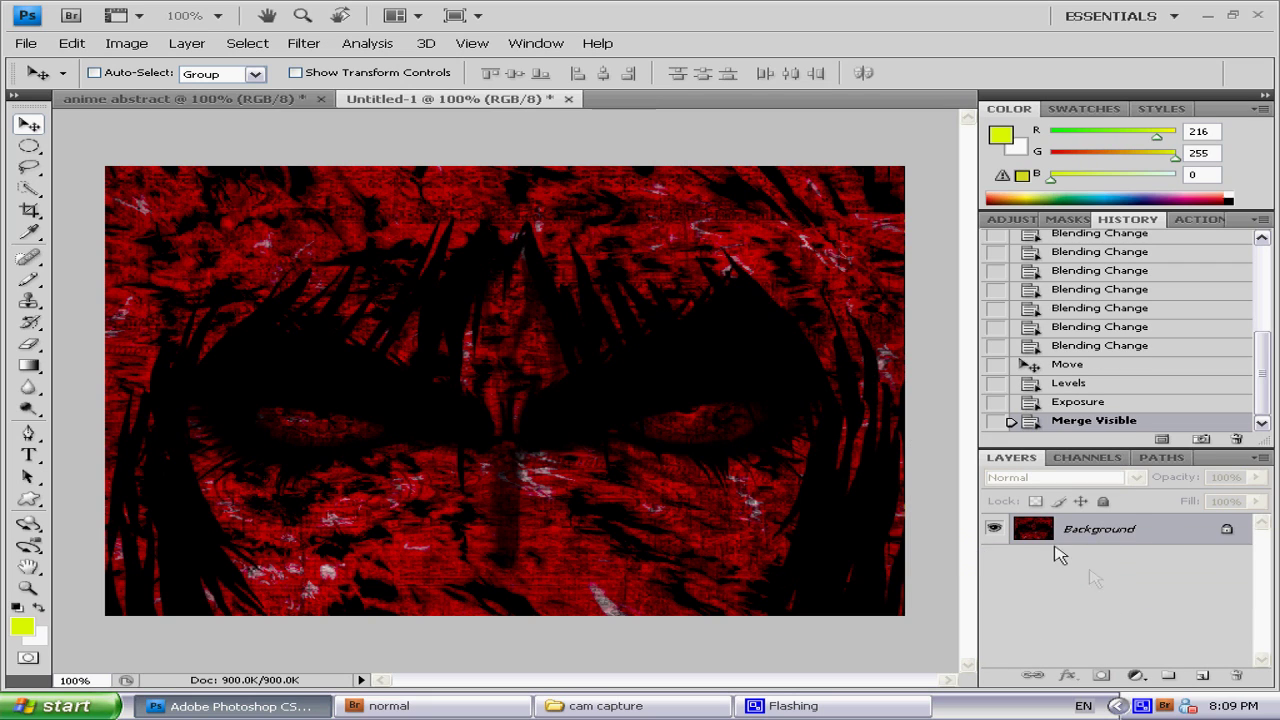